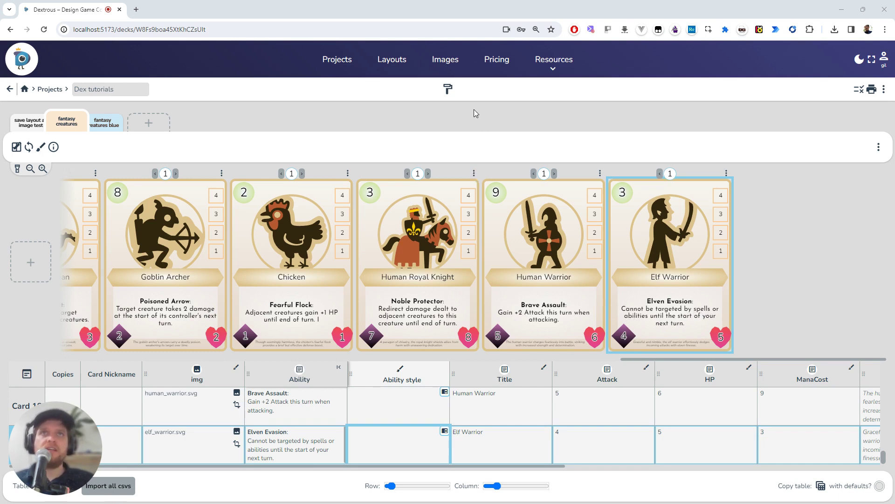
- Create a new project text style and name it "spell"
left_click(449, 91)
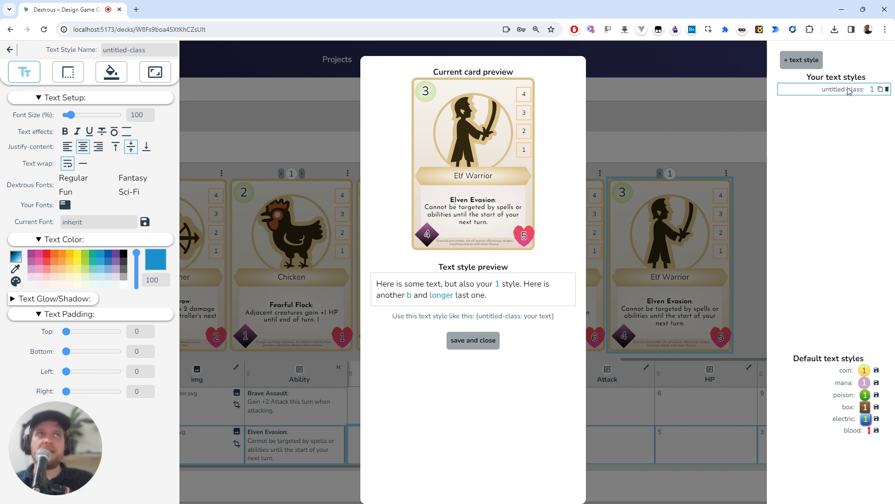
triple_click(121, 49)
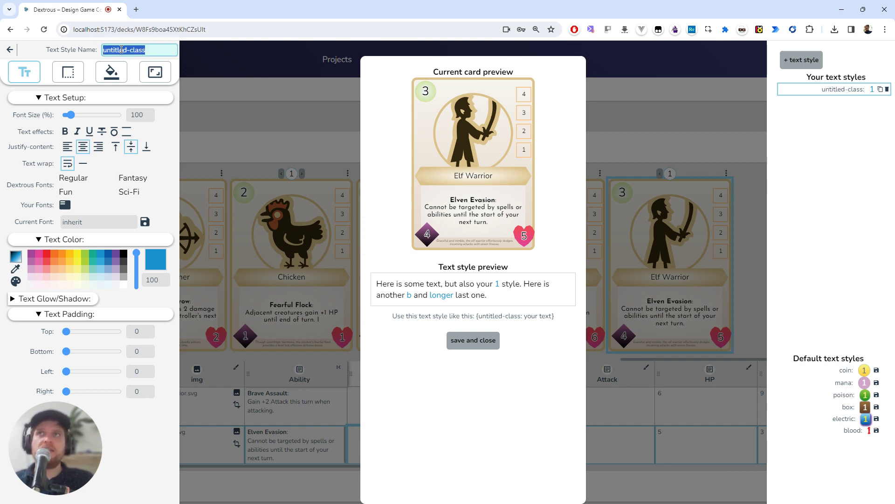
type("spell")
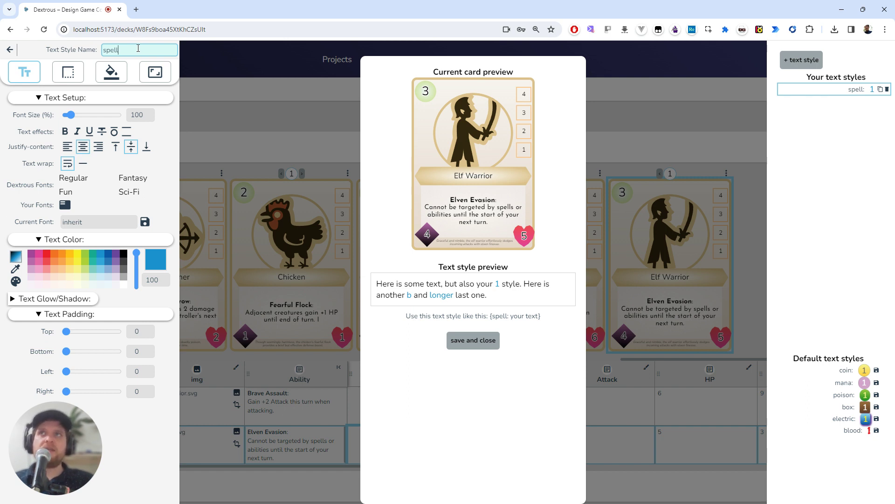
type("-style")
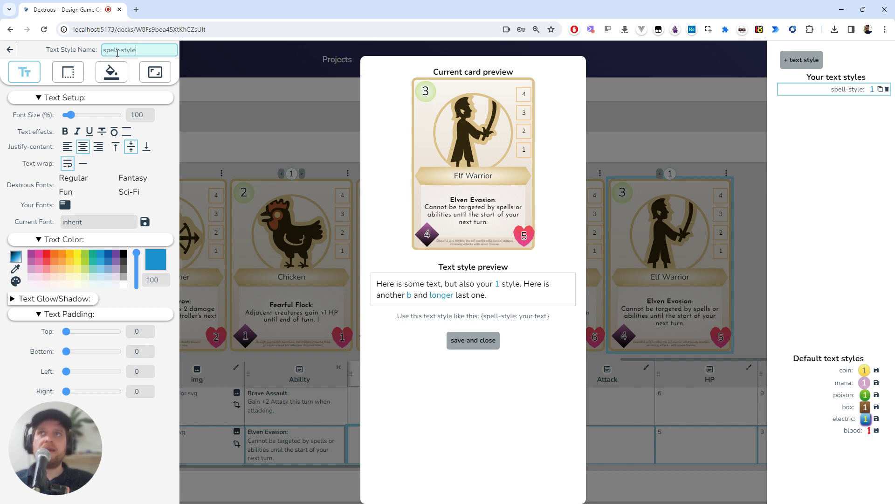
left_click_drag(119, 51, 162, 50)
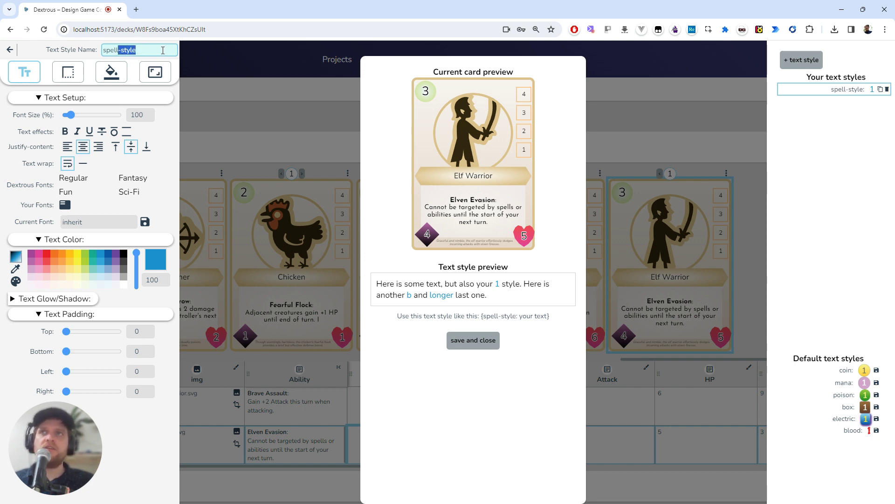
key("BackSpace")
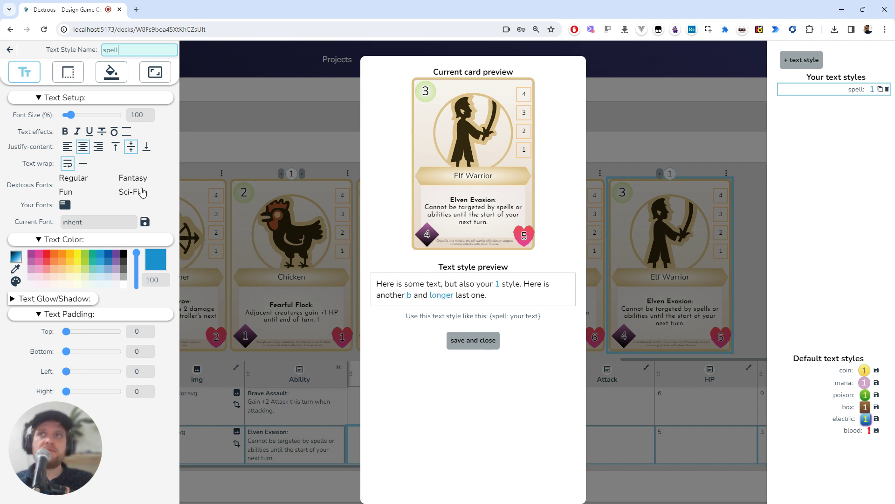
- Format the spell text style with a dark purple text color, bold, and the fantasy font Eagle Lake
left_click(116, 254)
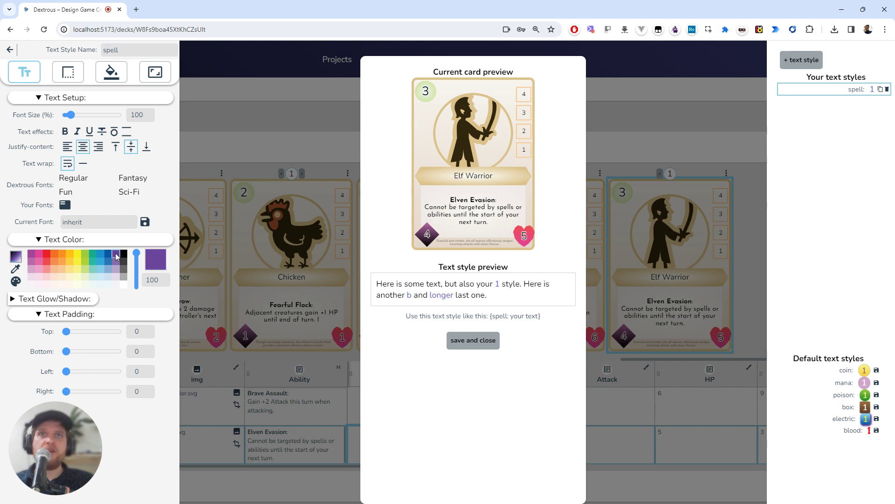
double_click(434, 296)
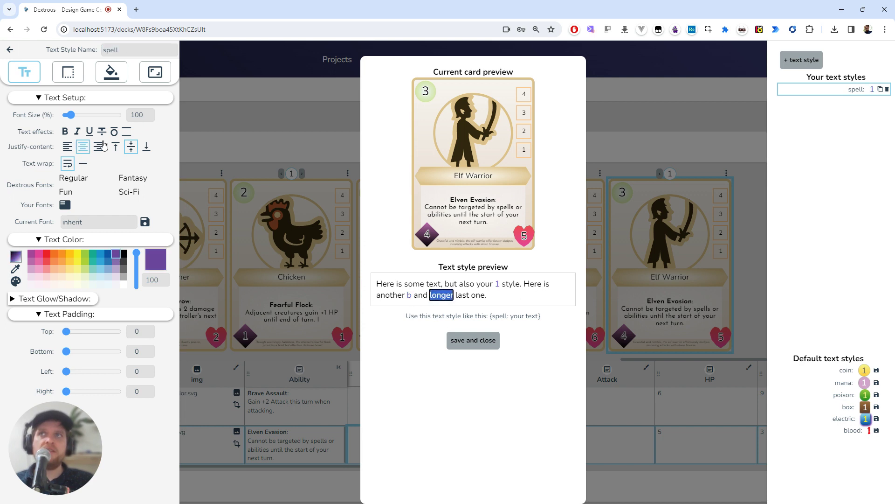
left_click(65, 136)
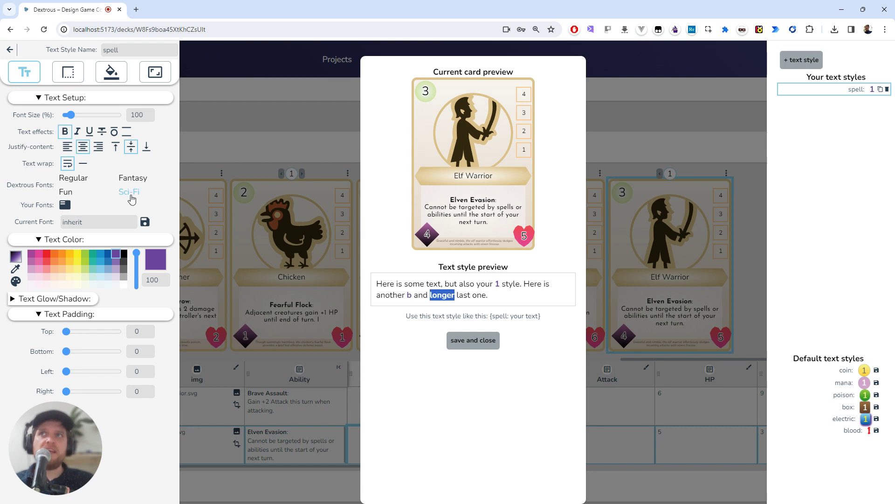
left_click(130, 178)
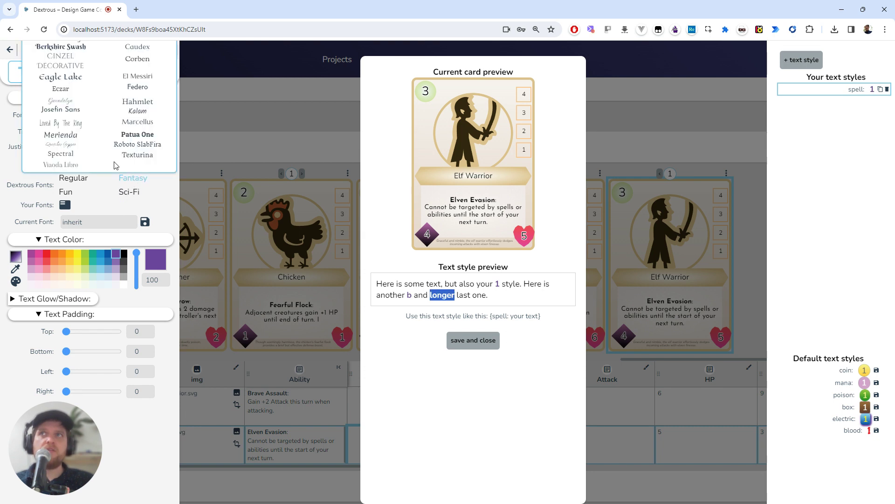
left_click(67, 81)
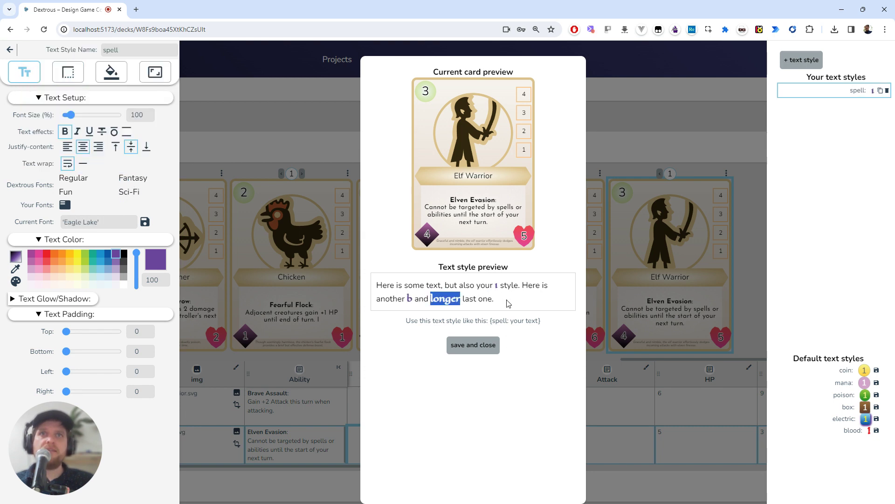
- Replace the sample word "longer" in the text style preview with "spell" to check the styling
left_click(498, 287)
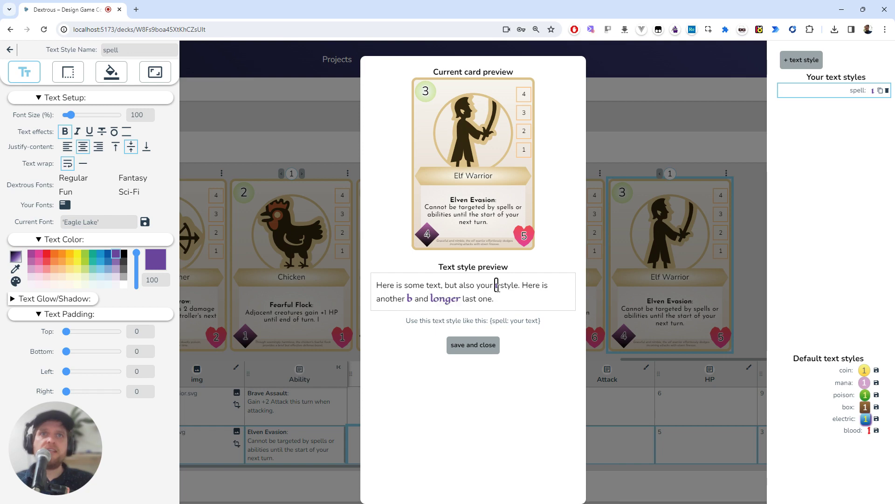
double_click(457, 297)
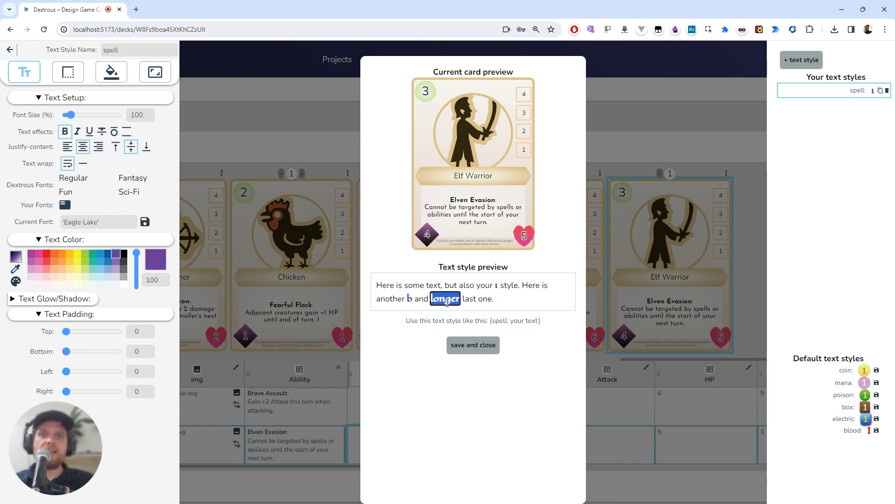
type("spel")
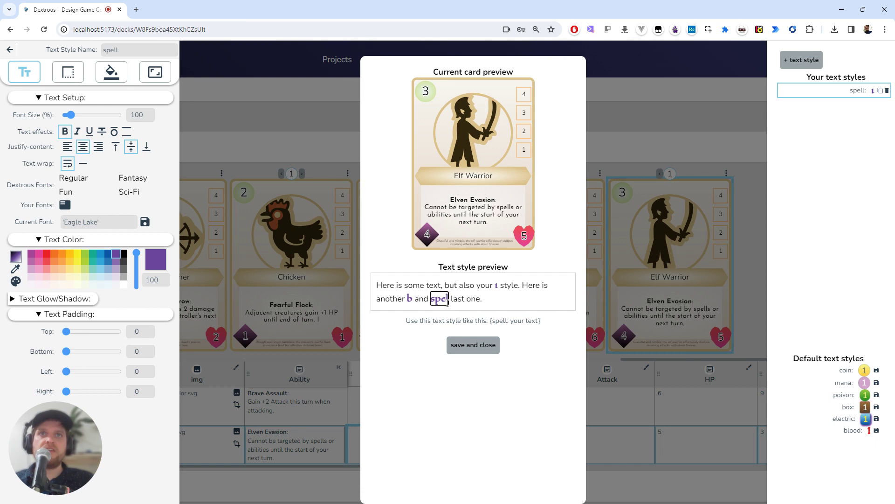
type("l")
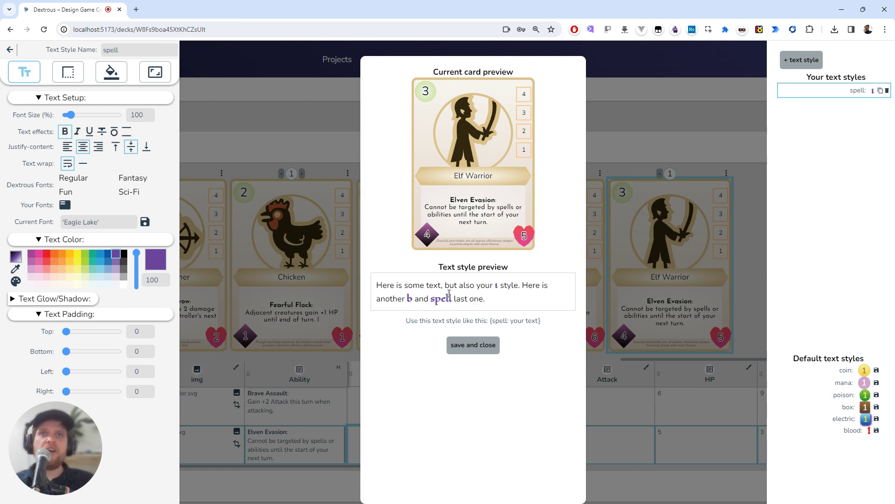
left_click(474, 348)
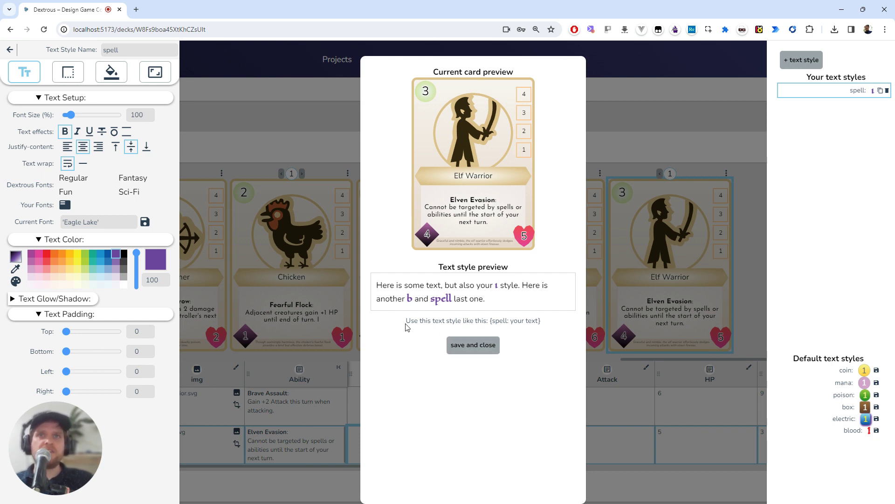
- Copy the usage snippet {spell: your text}, then save the text style and close its editor
left_click_drag(406, 320, 489, 321)
left_click(493, 322)
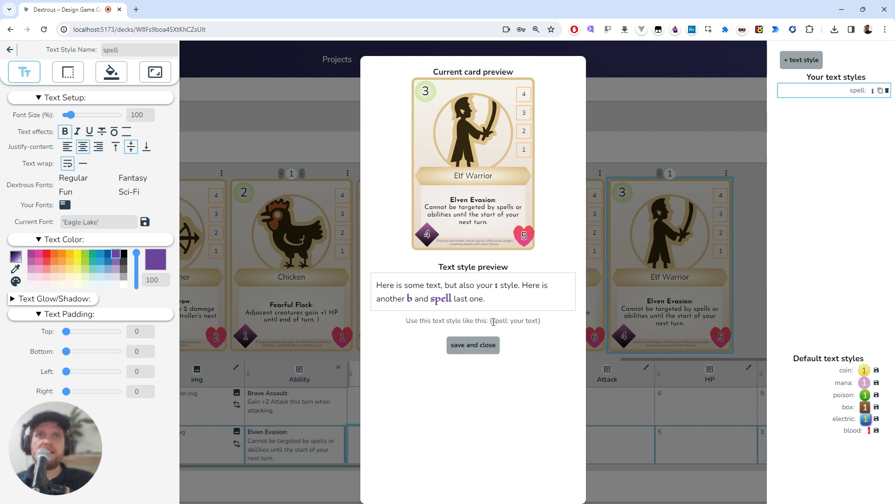
left_click_drag(497, 321, 550, 324)
left_click(528, 322)
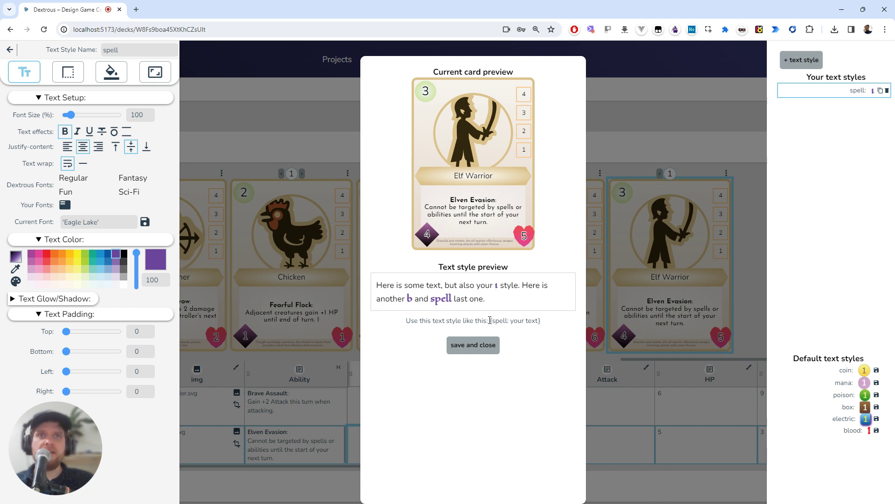
left_click_drag(500, 323, 509, 324)
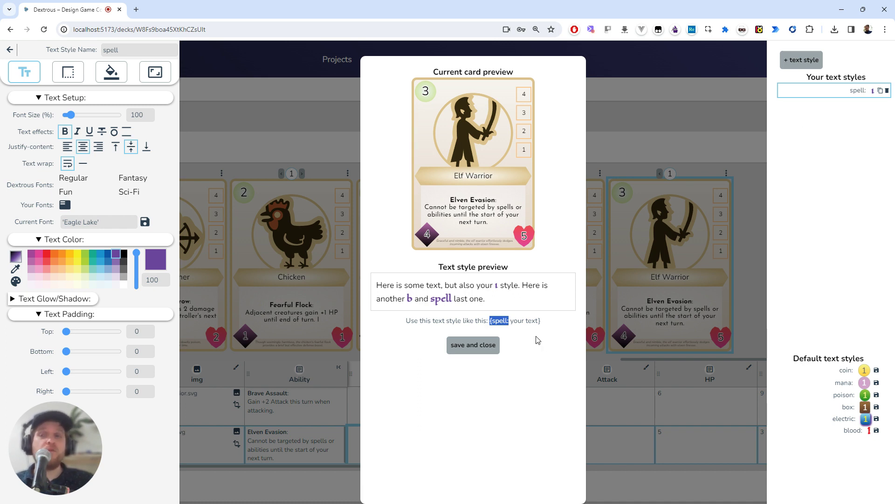
left_click(494, 325)
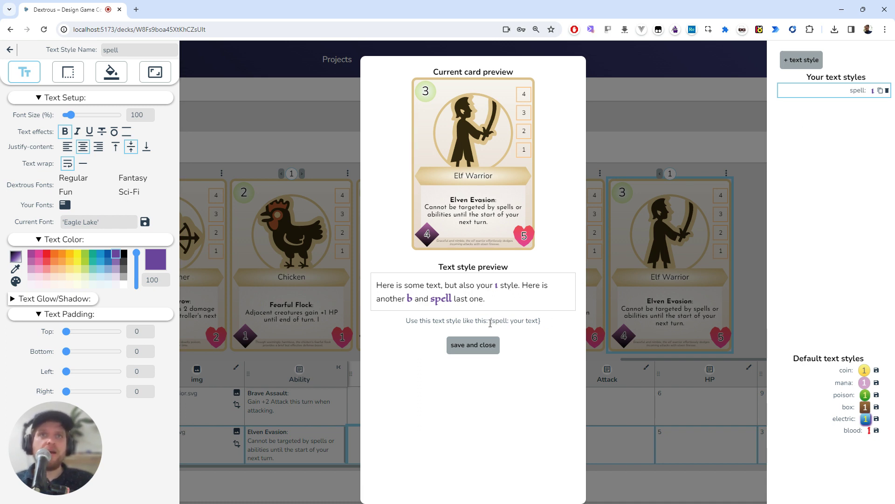
left_click_drag(490, 323, 552, 323)
key("ctrl+c")
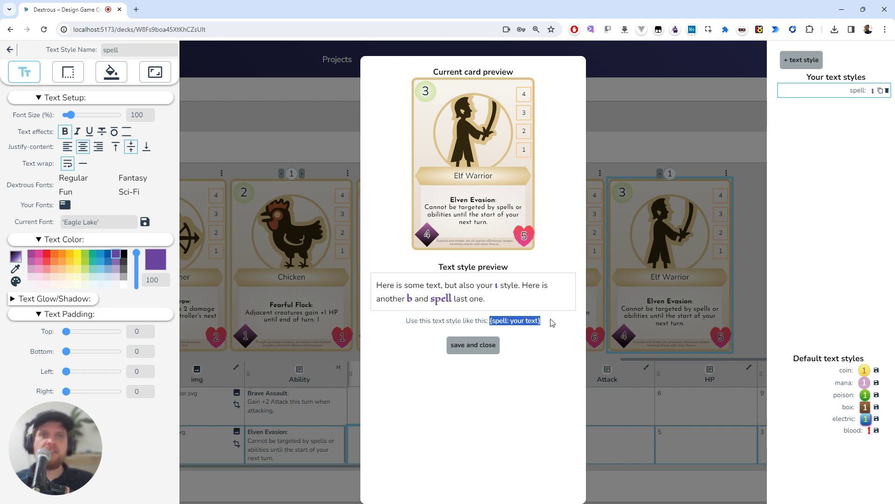
left_click(472, 345)
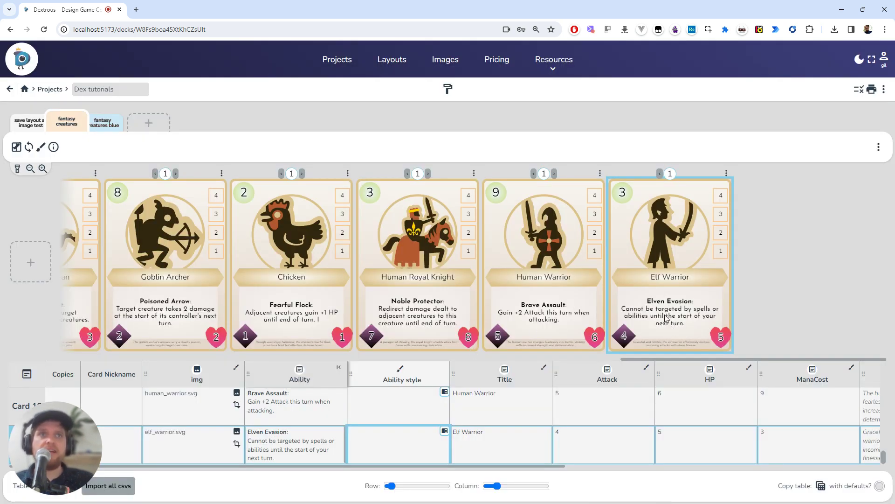
- Replace the word "spells" in the Elf Warrior's Ability text with the copied snippet and change its placeholder to "any text"
double_click(316, 441)
key("ctrl+v")
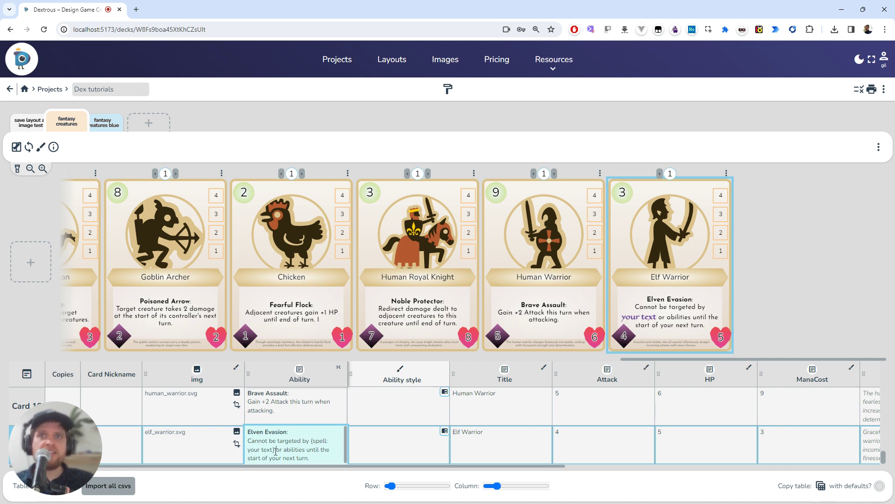
left_click_drag(248, 451, 273, 450)
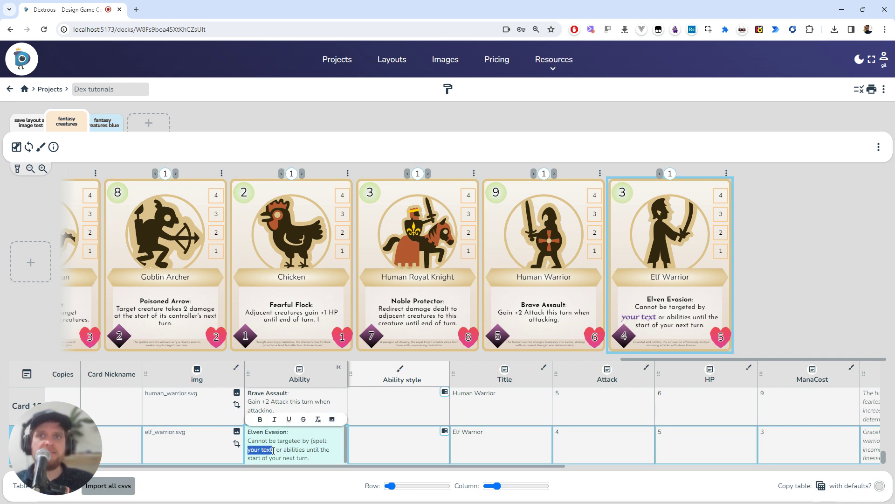
type("any te")
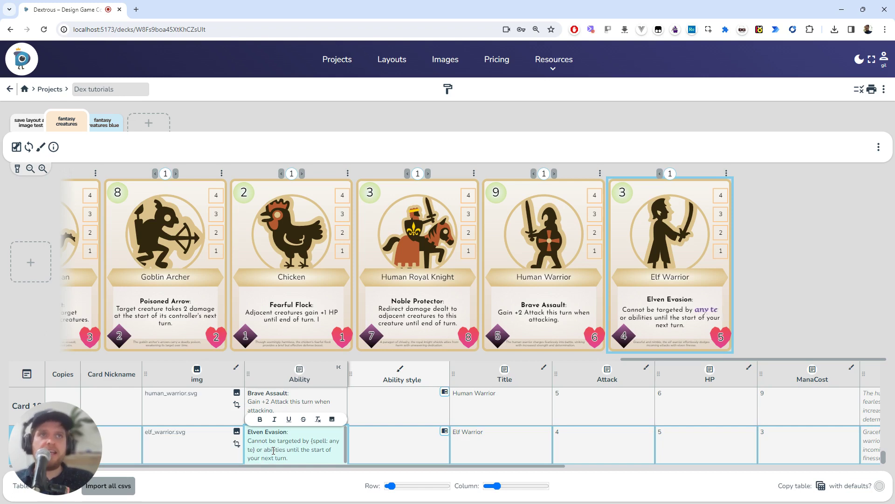
type("xt")
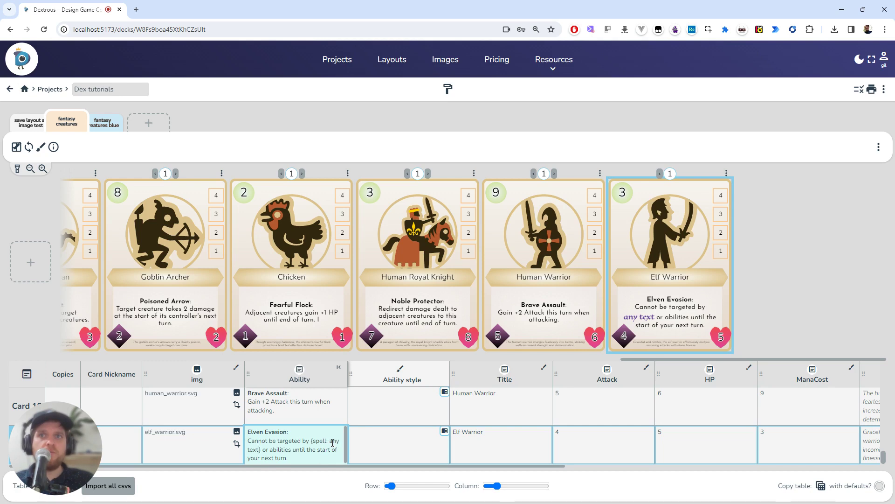
- Change the styled text in the Elf Warrior's ability to "spells" and copy the whole {spell: spells} tag
left_click_drag(331, 442, 259, 449)
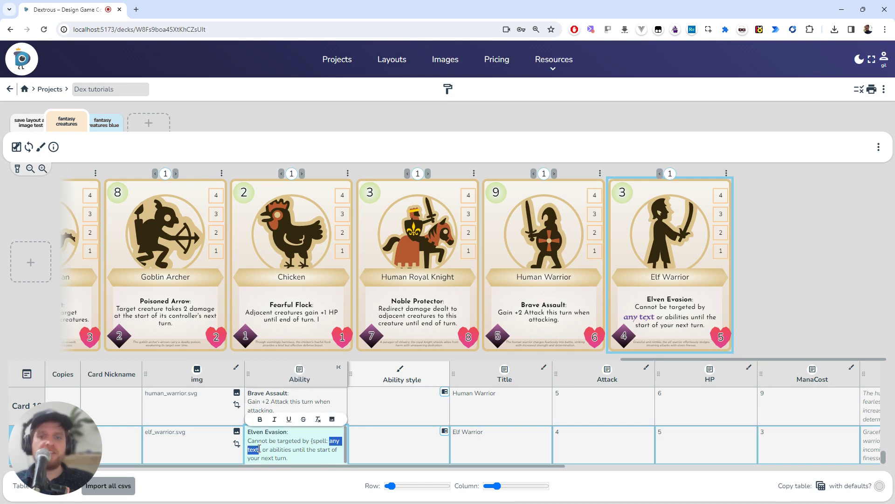
type("spells")
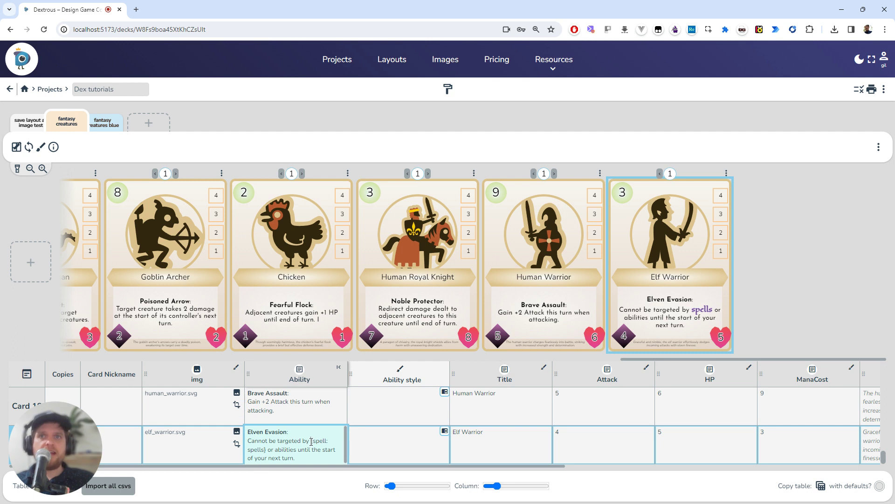
left_click_drag(311, 441, 264, 450)
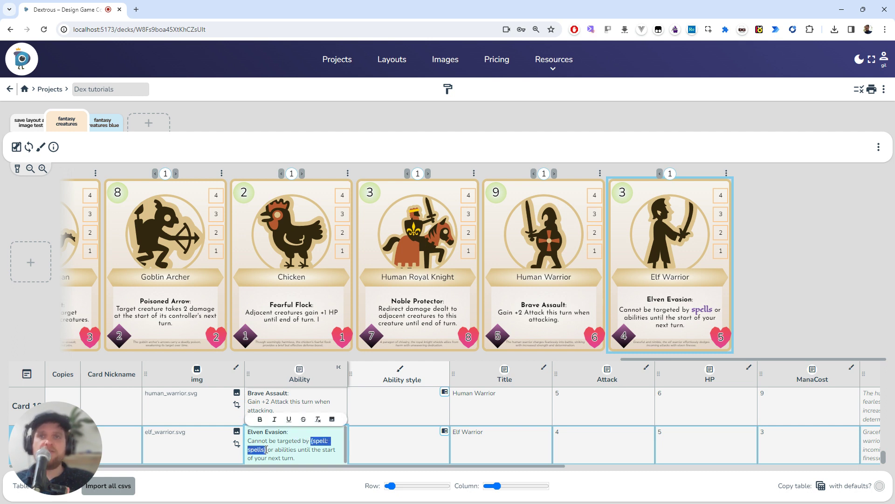
- Edit the Human Royal Knight's ability to read "Redirect damage dealt by {spell: spells} to adjacent creatures", pasting the copied tag
left_click(432, 307)
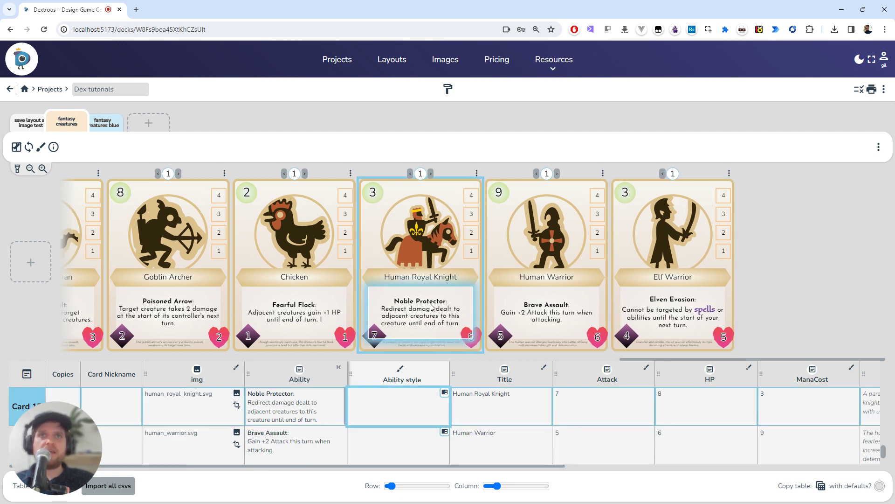
double_click(315, 404)
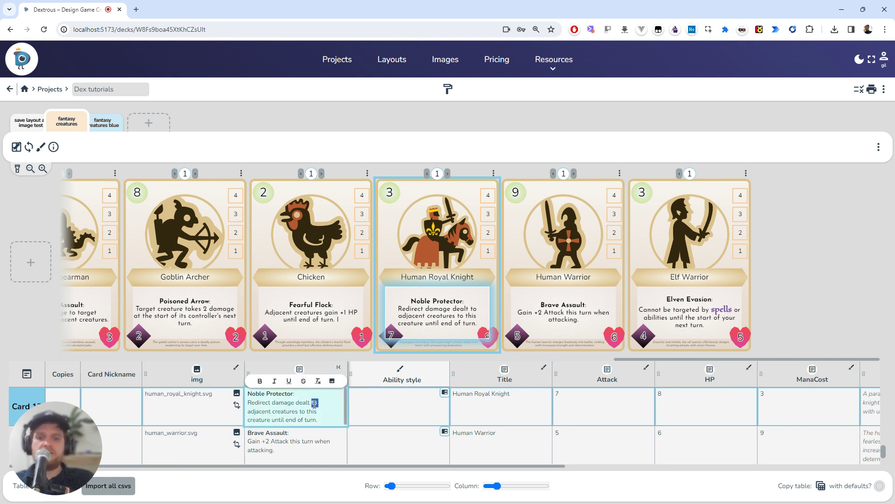
type("by")
key("ctrl+v")
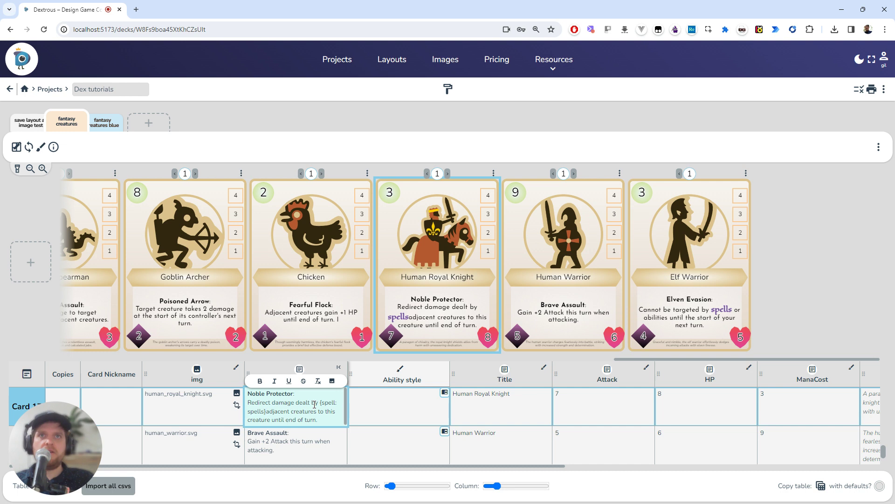
type("to")
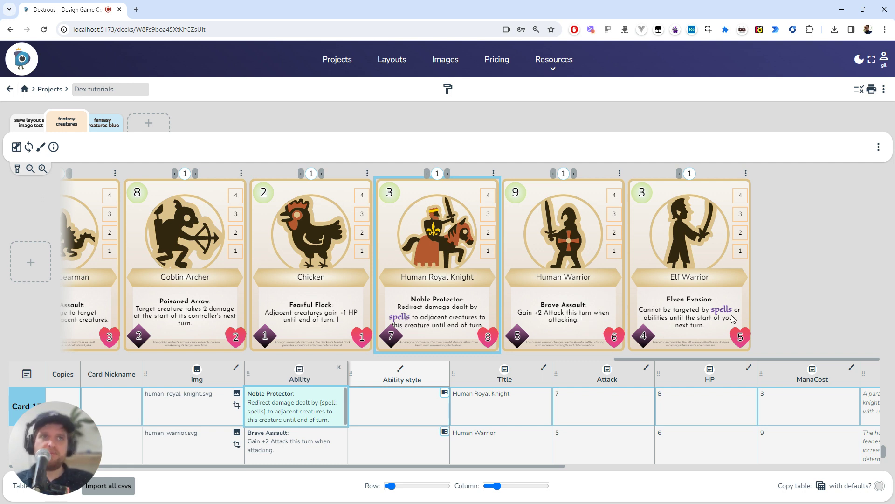
- Set the spell text style's font size to 80% and its text color to light blue, then save and close its editor
left_click(448, 89)
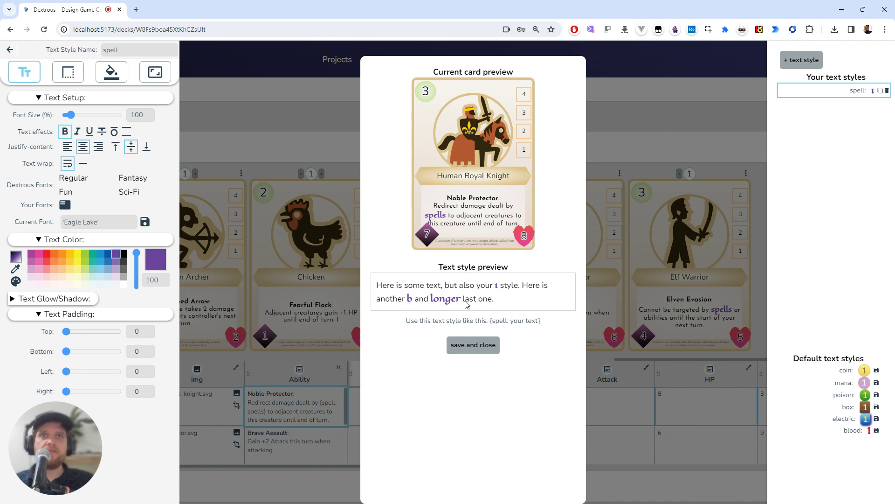
left_click(149, 117)
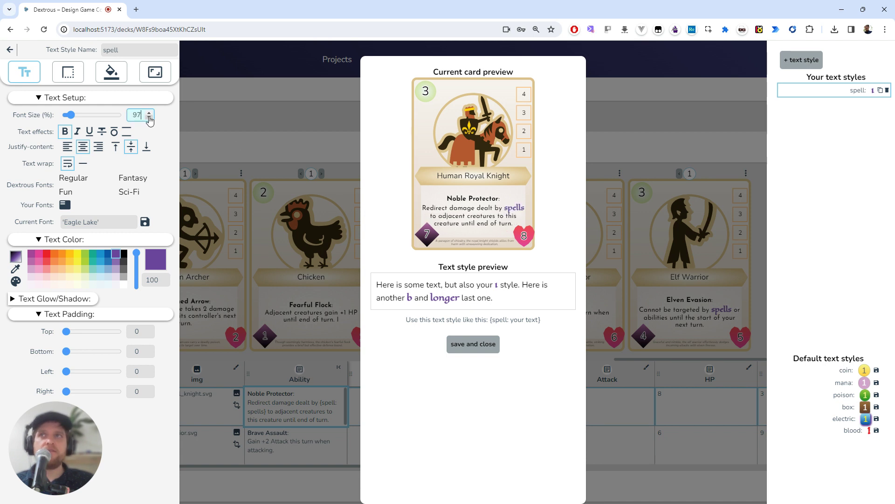
left_click(149, 118)
left_click(149, 117)
left_click(149, 118)
left_click(149, 117)
left_click(149, 118)
left_click(149, 118)
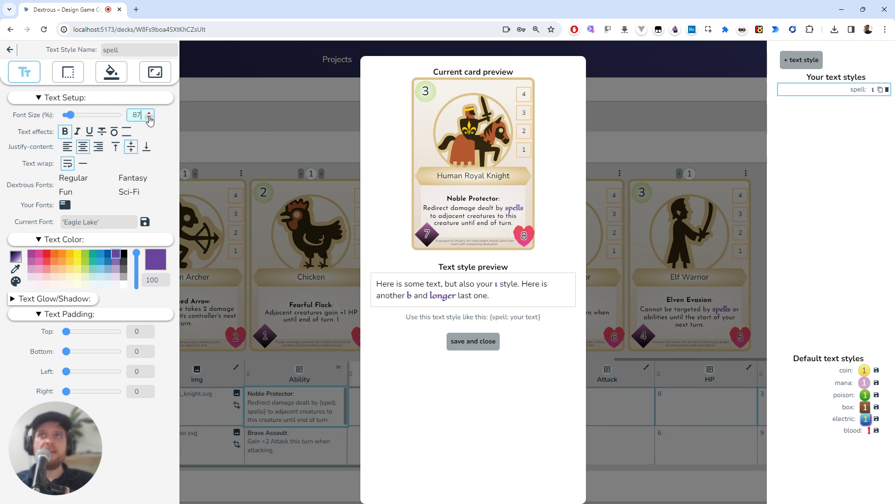
left_click(150, 117)
left_click(150, 117)
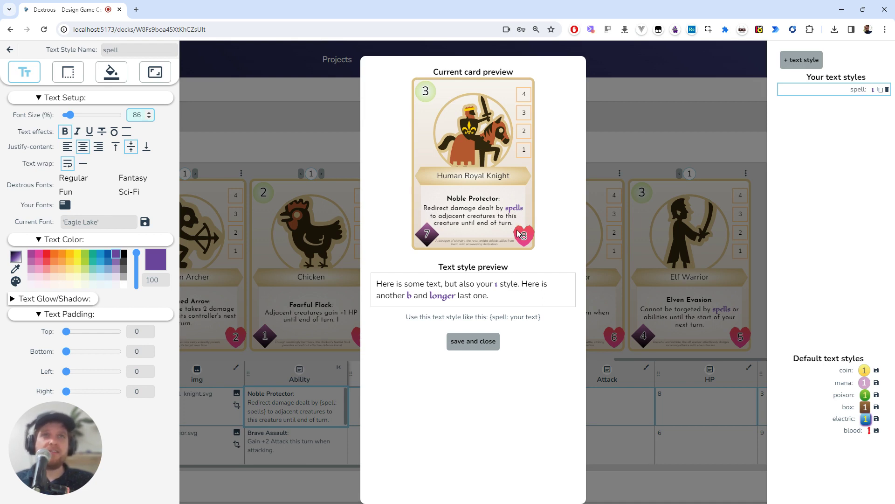
left_click(149, 118)
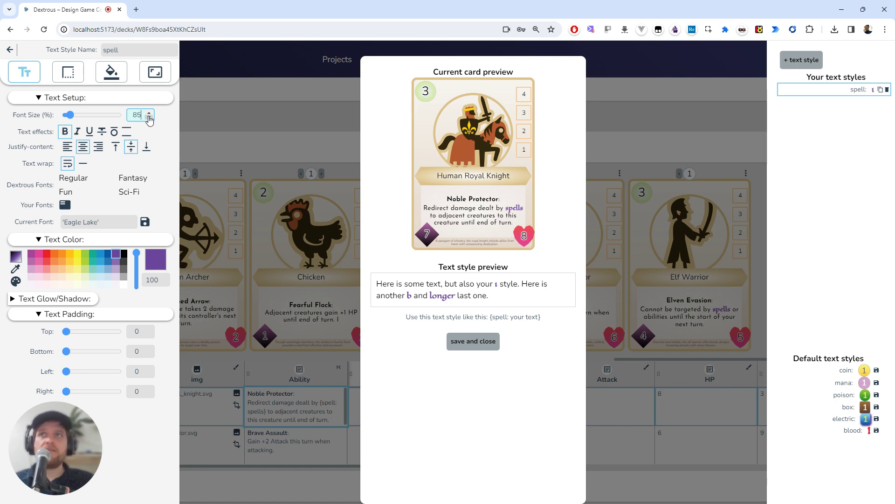
left_click(150, 118)
left_click(149, 118)
left_click(150, 118)
left_click(149, 118)
left_click(150, 118)
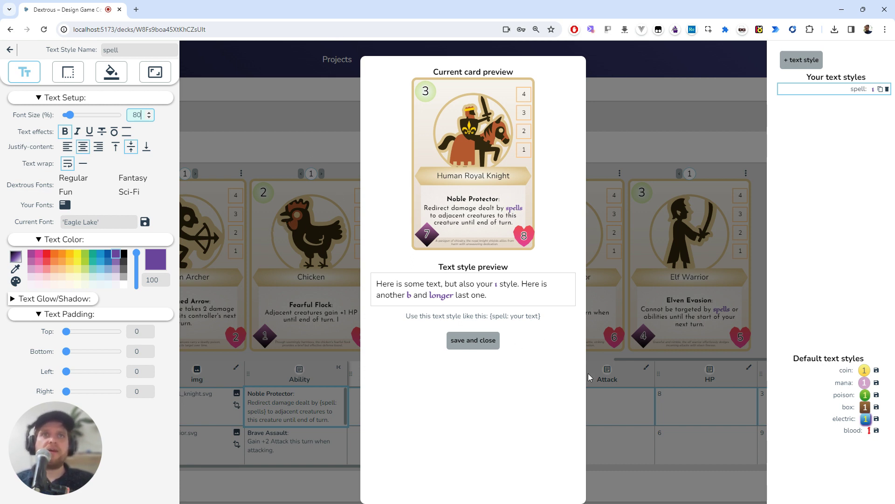
left_click(101, 260)
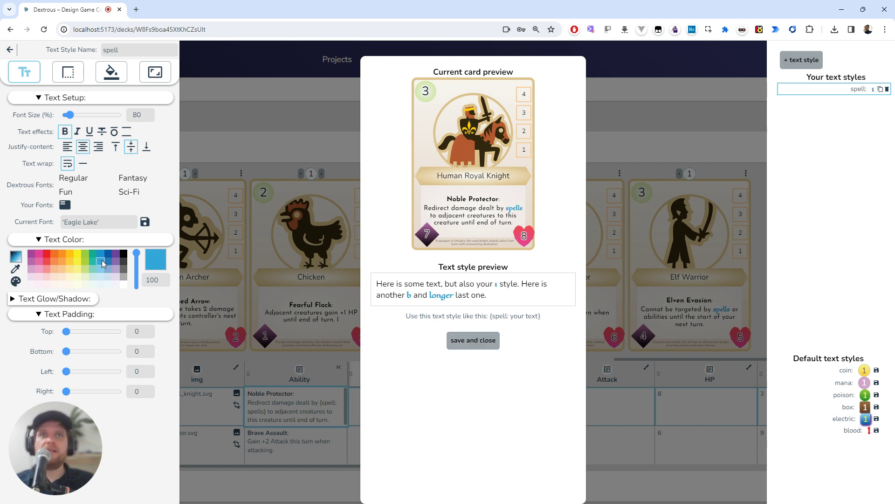
left_click(486, 341)
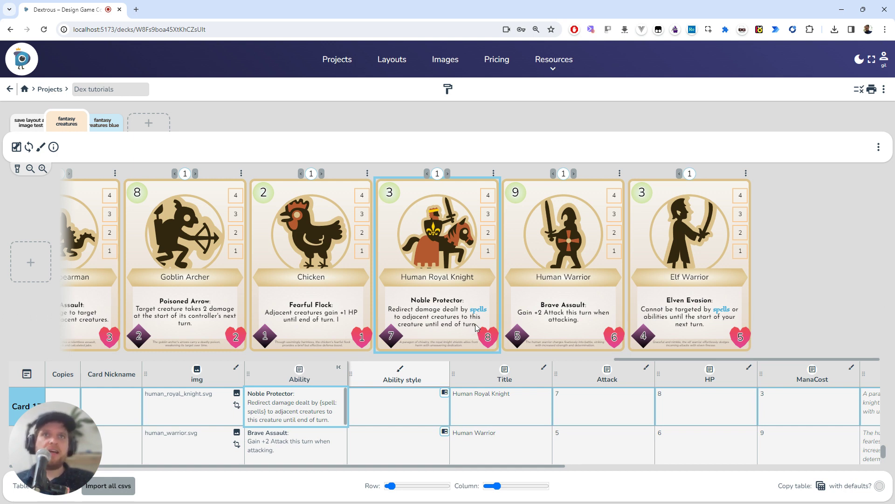
- With the Goblin Spearman card selected, create a new text style named "dmg" and make its text color black
left_click_drag(665, 359, 510, 357)
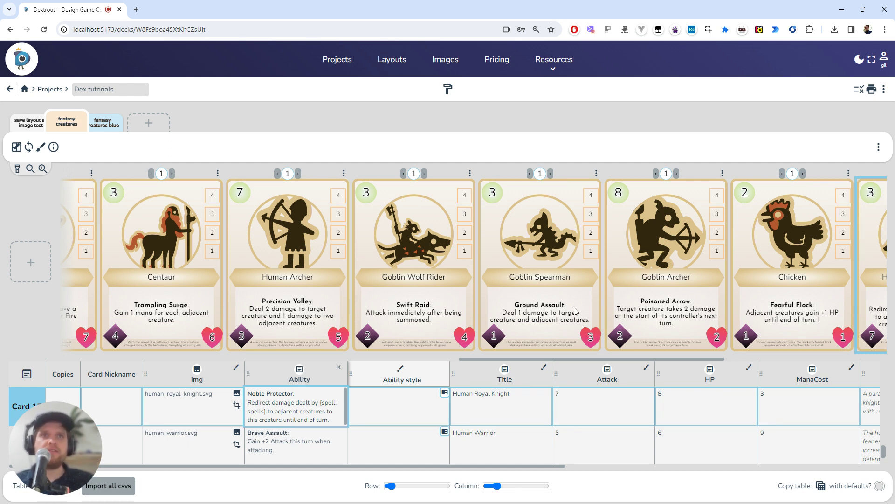
left_click(543, 300)
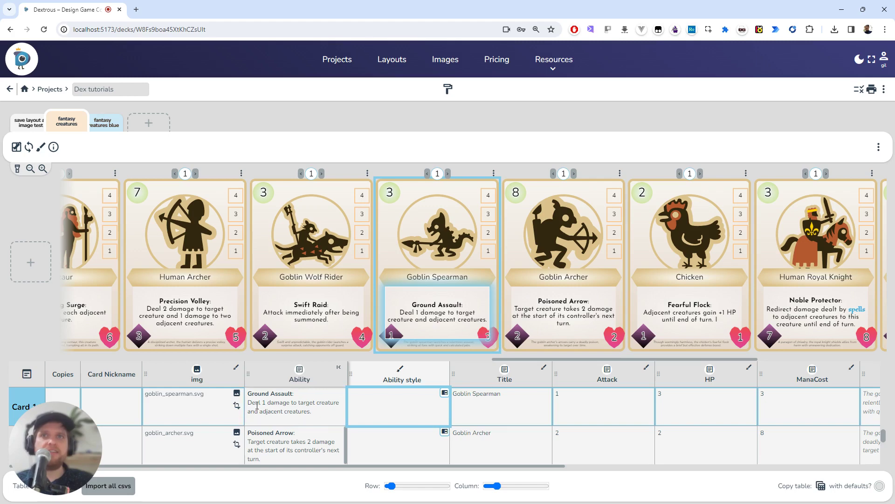
left_click(448, 89)
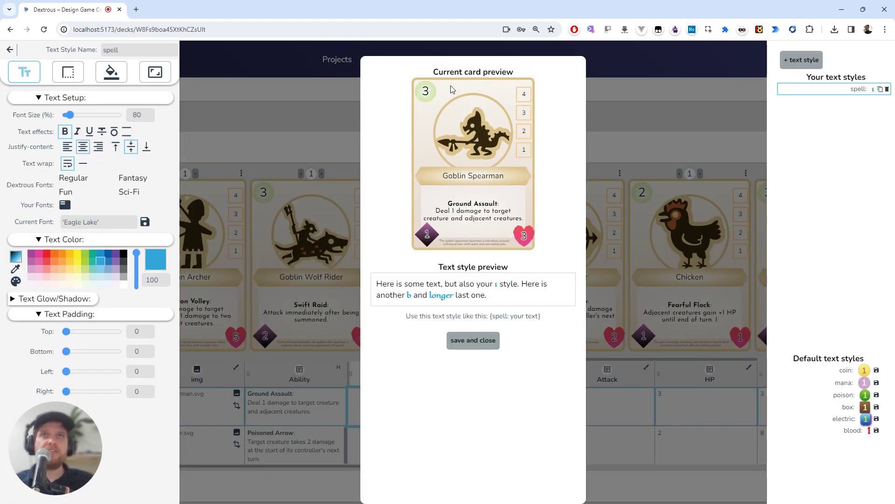
left_click(800, 61)
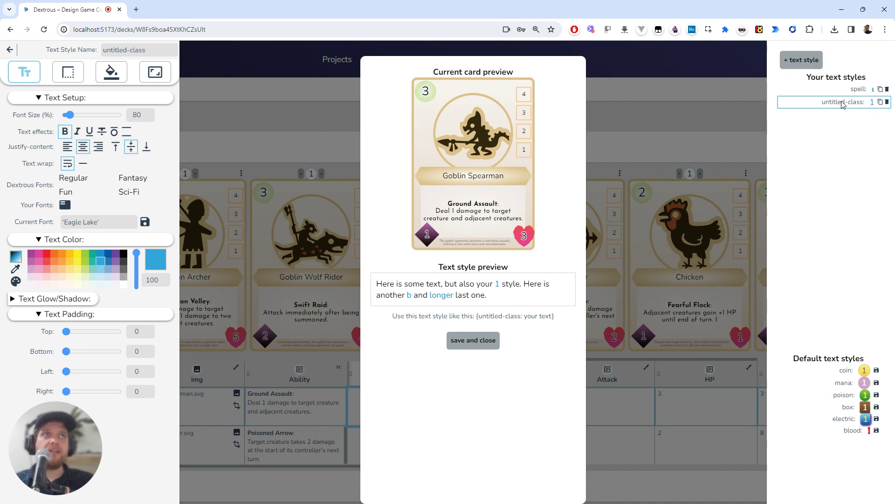
triple_click(138, 50)
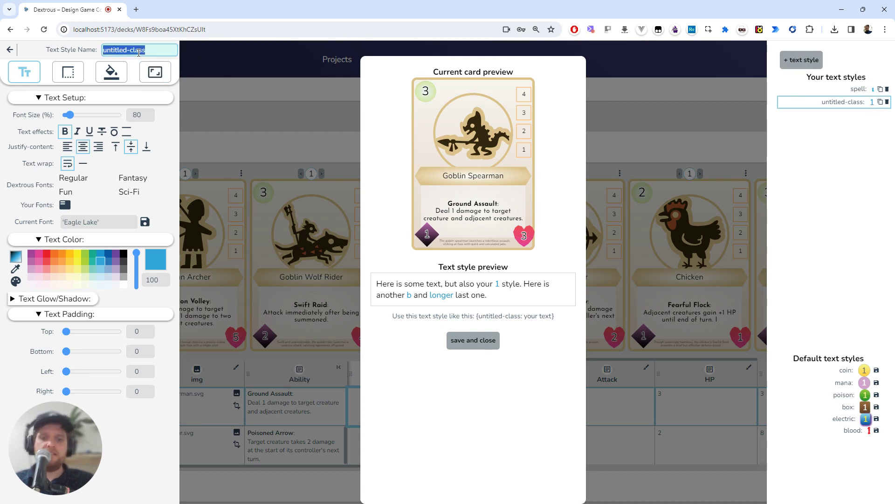
type("dmg")
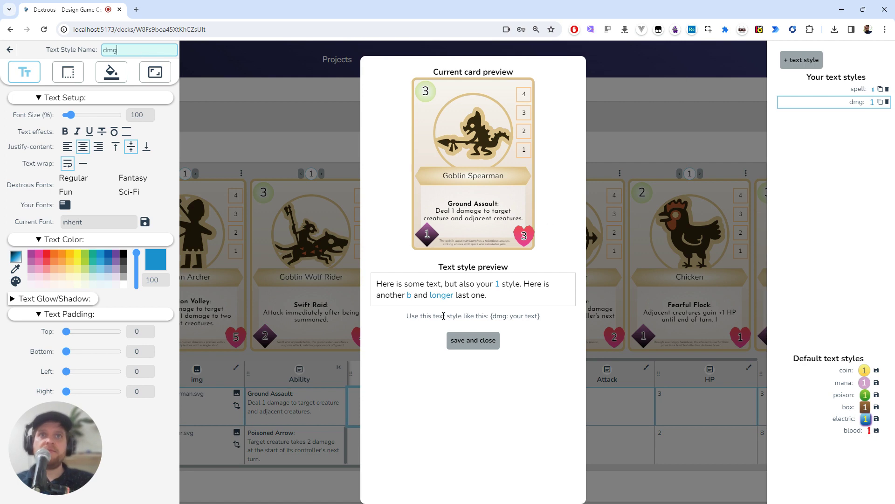
left_click(858, 103)
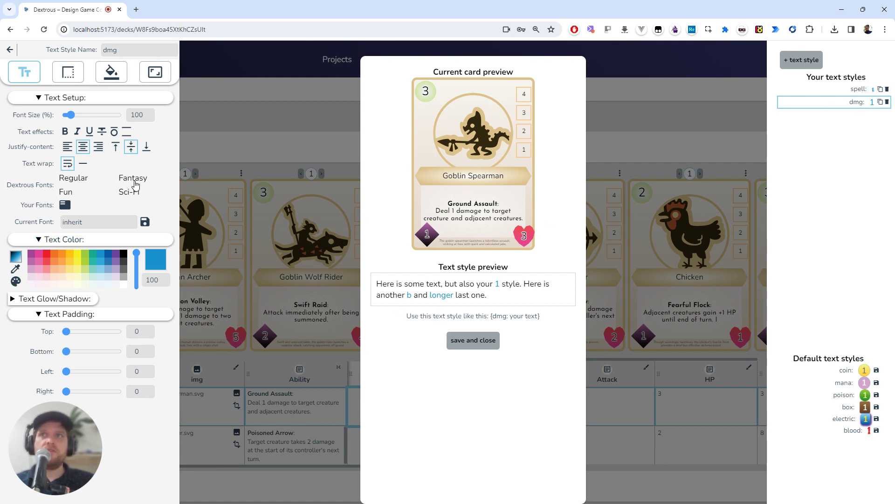
left_click(124, 258)
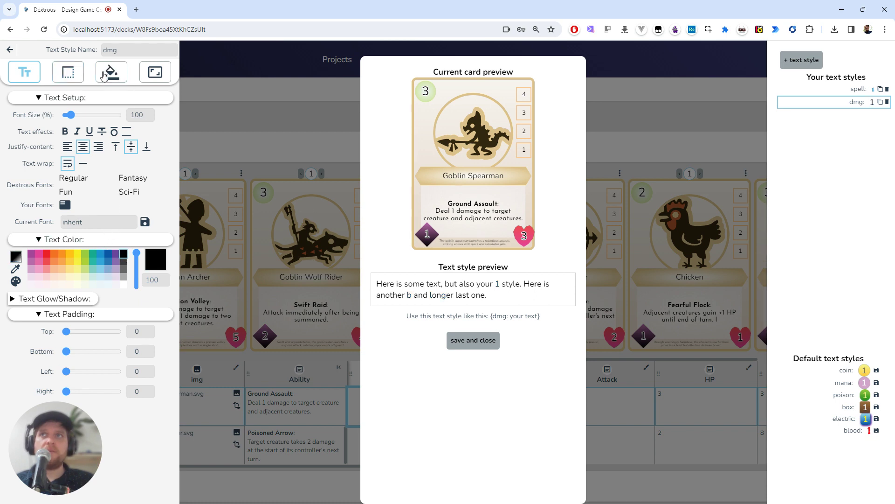
- Give the dmg text style a red background and round all its border corners to 90
left_click(119, 73)
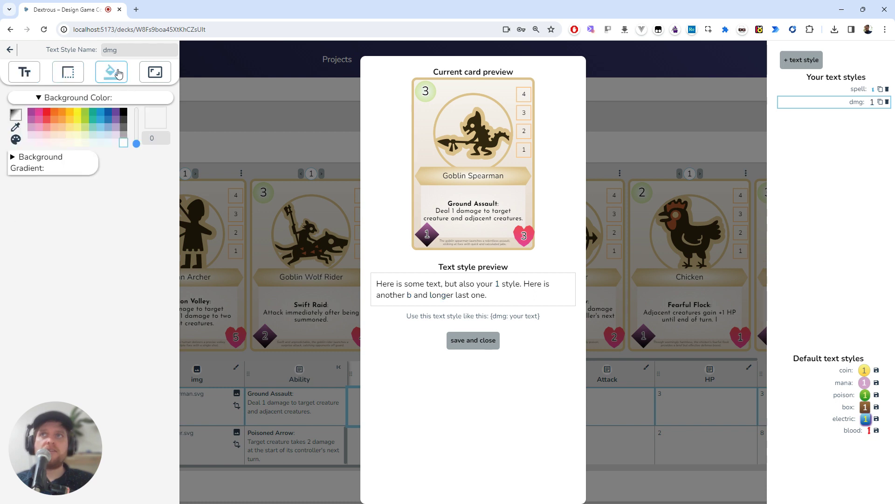
left_click(47, 119)
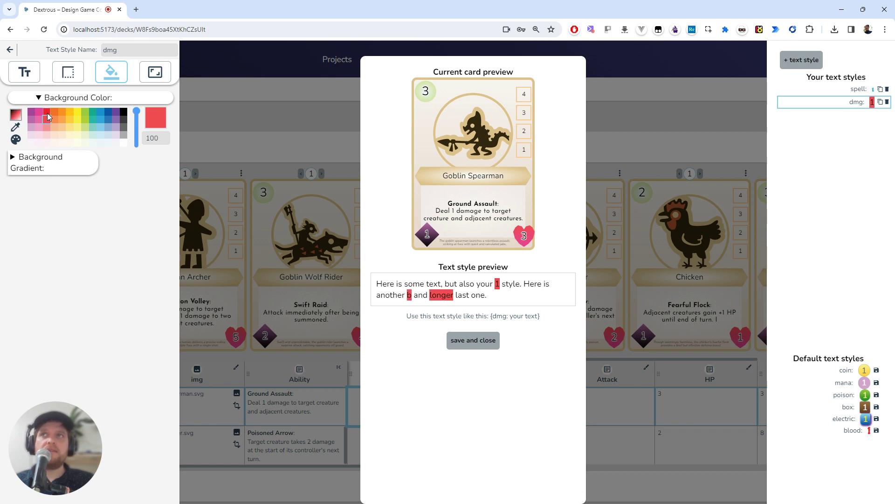
left_click(47, 114)
left_click(67, 72)
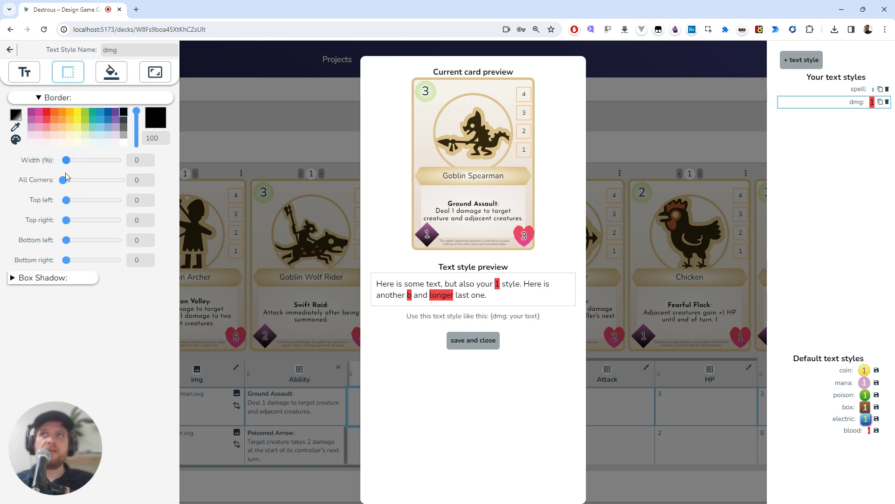
left_click_drag(63, 180, 90, 183)
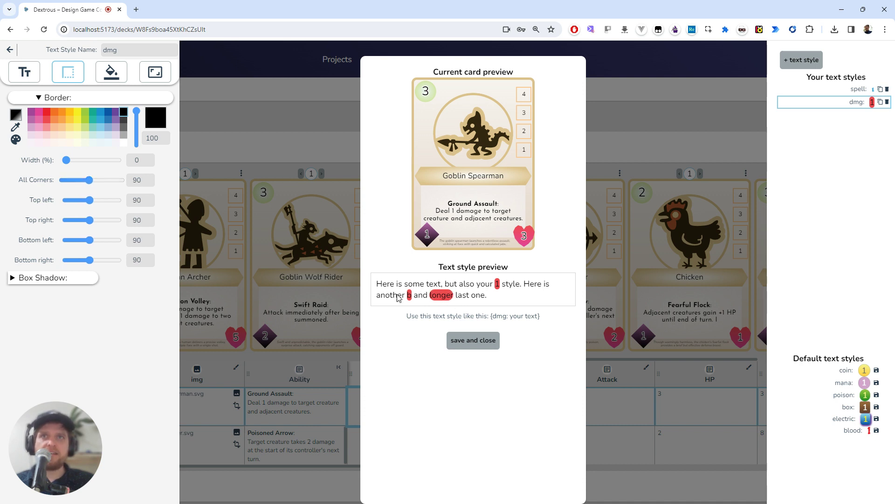
- Set the dmg text style's left and right text padding to 40, then save and close the editor
left_click(25, 73)
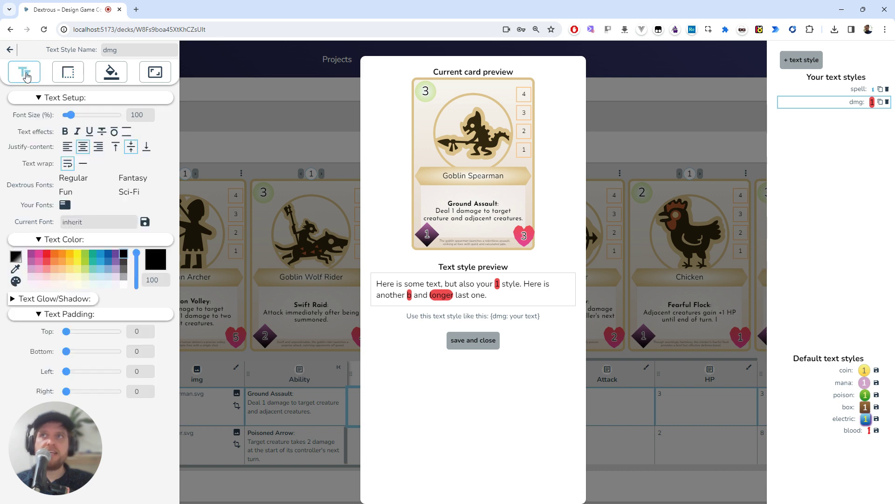
left_click(135, 372)
type("3")
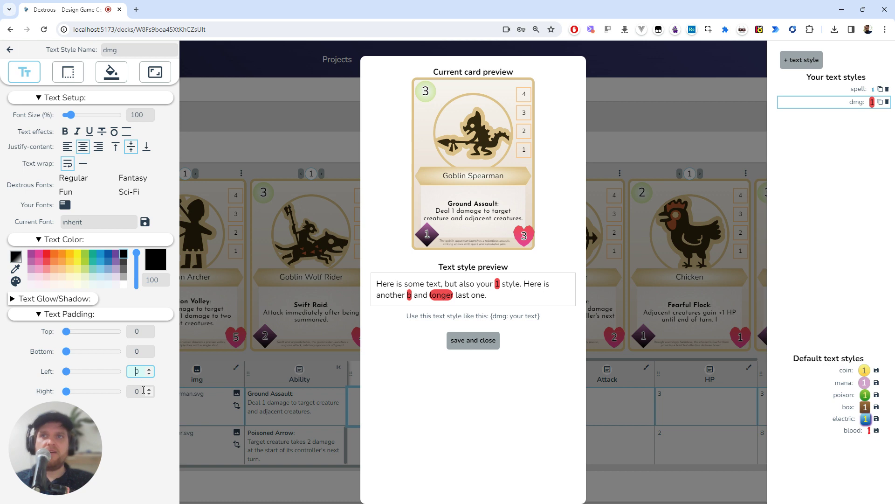
left_click(136, 392)
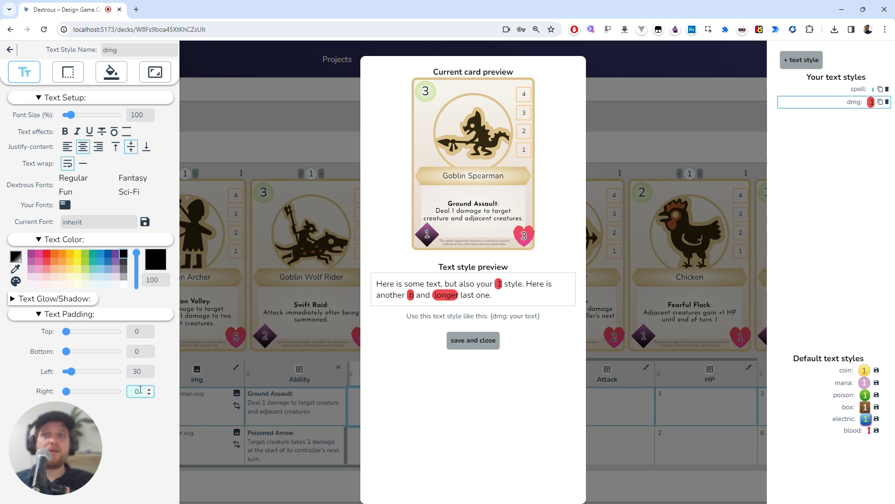
type("3")
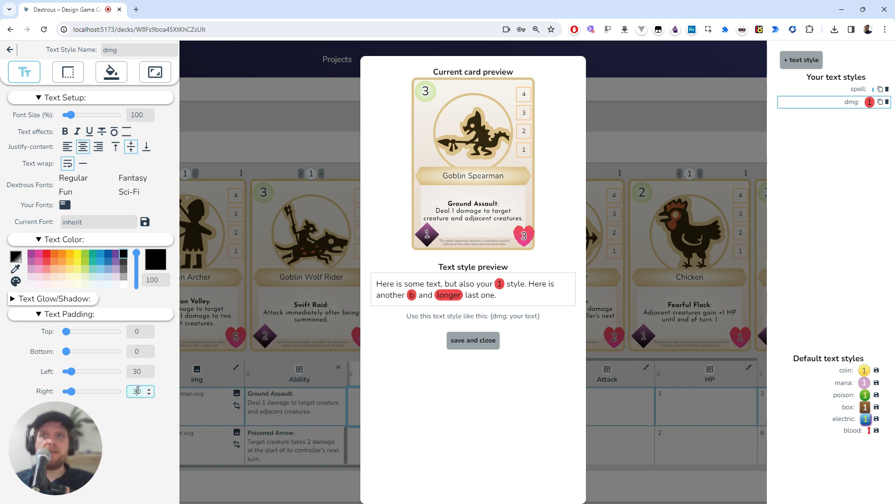
type("4")
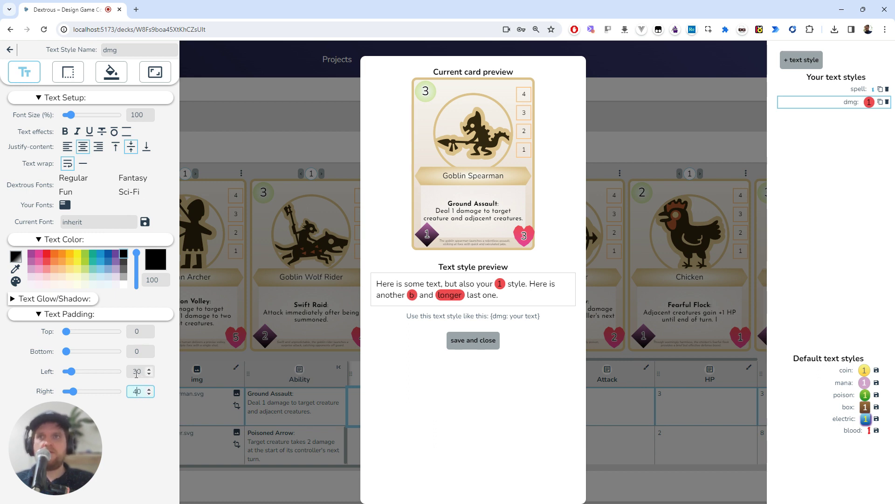
left_click_drag(132, 372, 136, 372)
type("4")
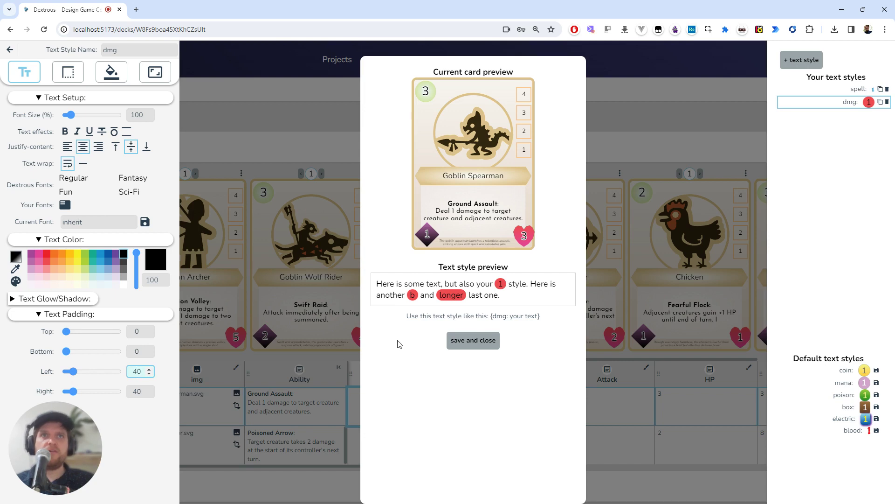
left_click(488, 349)
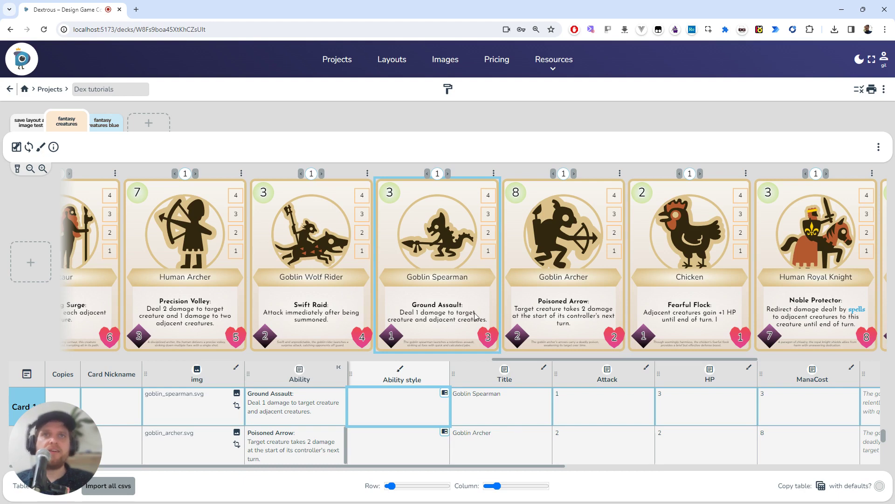
- Wrap "1 damage" in the Goblin Spearman's Ability text as {dmg: 1 damage} and copy the whole tag
left_click(425, 319)
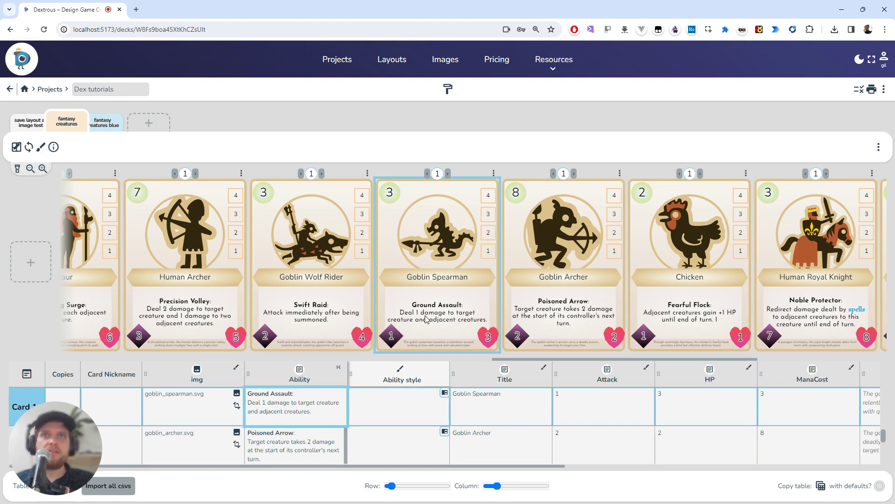
left_click(264, 402)
type("{")
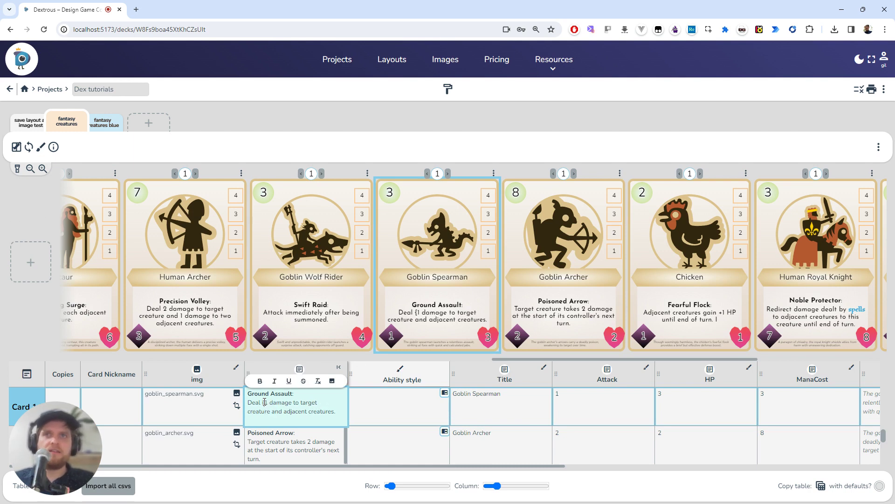
type("dmn")
key("BackSpace")
type("g")
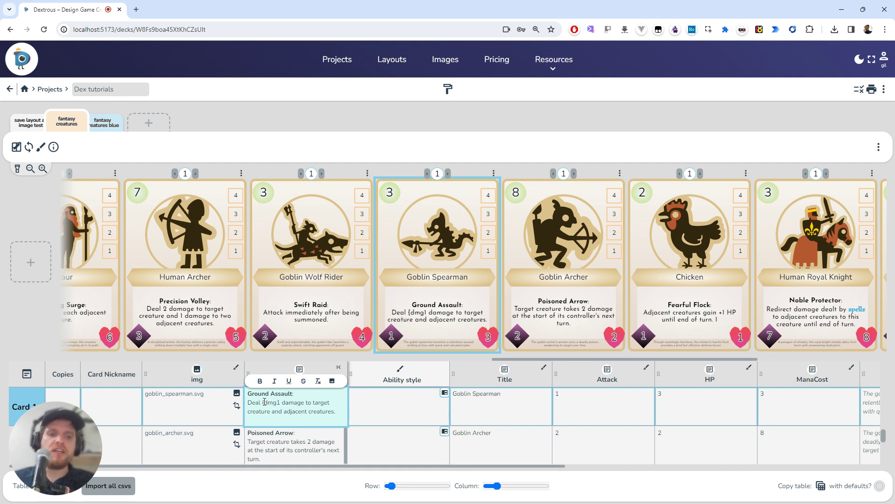
type(":")
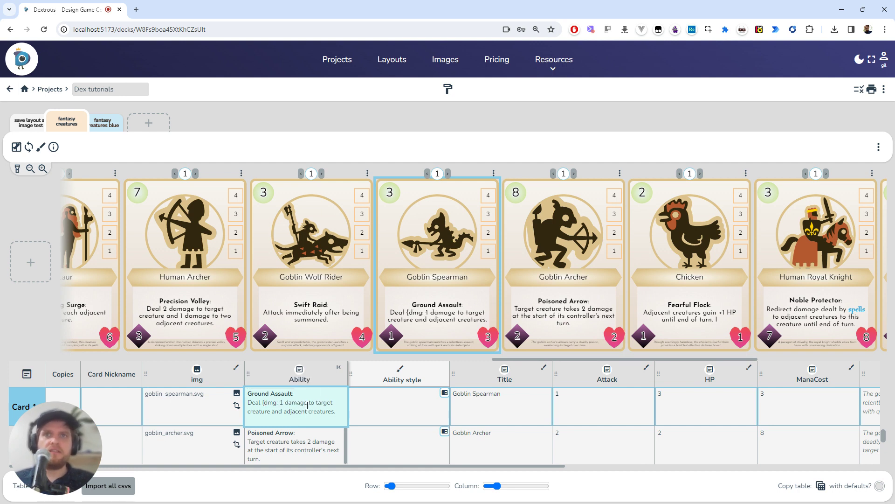
left_click_drag(280, 403, 317, 405)
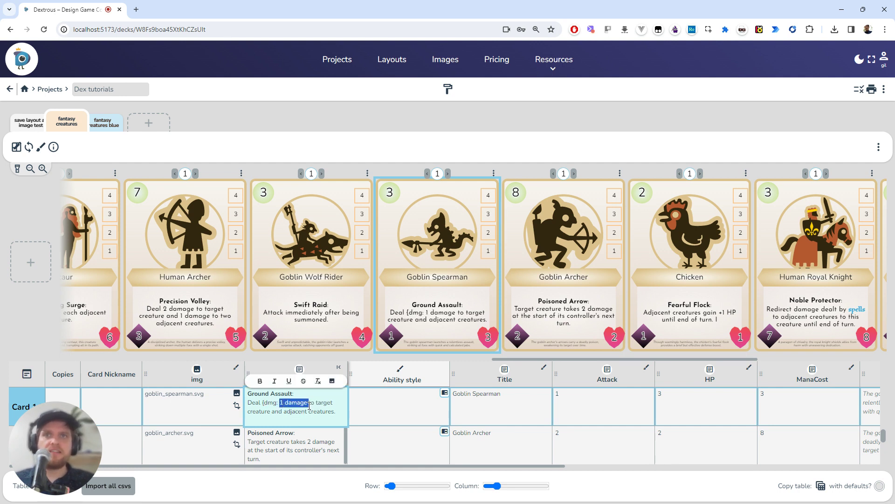
left_click(308, 404)
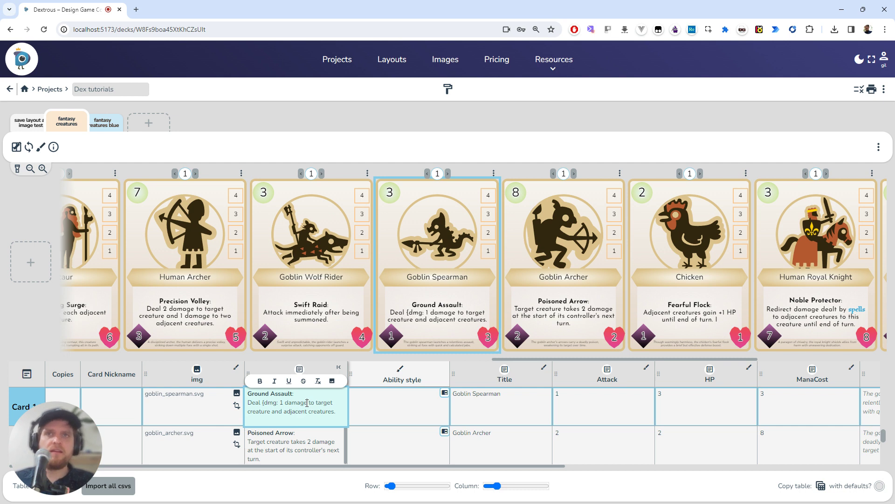
type("}")
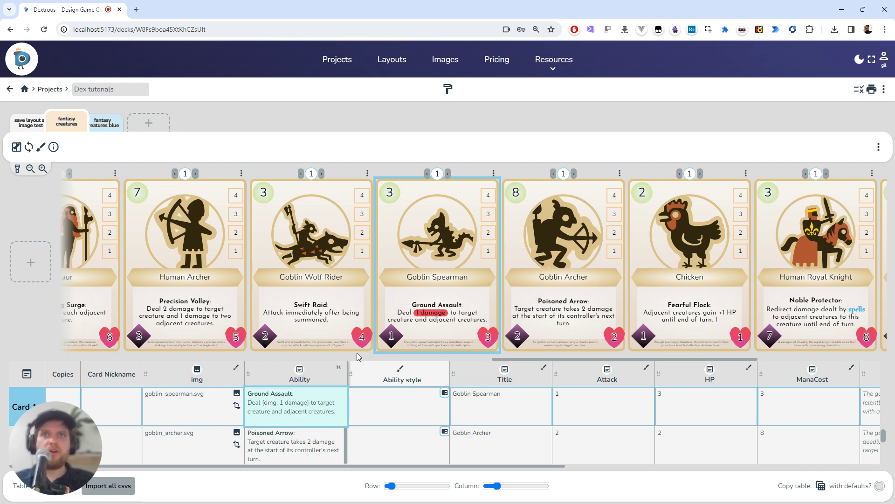
left_click_drag(264, 402, 311, 400)
key("ctrl+c")
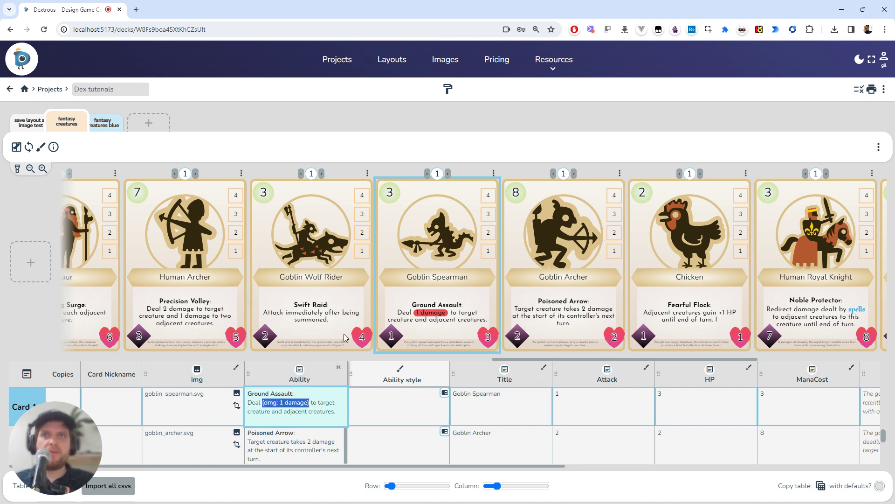
- In the Human Archer's Ability text, replace "2 damage" with {dmg: 2 damage} and "1 damage" with {dmg: 1 damage}
left_click(182, 305)
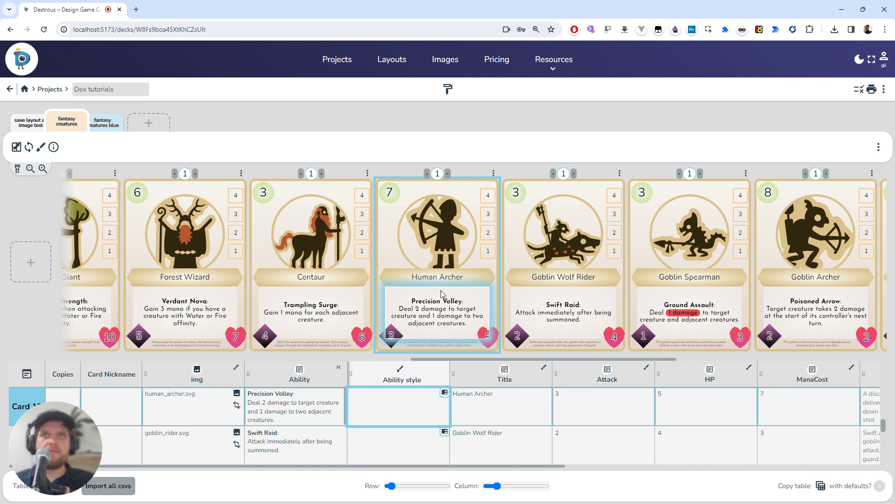
left_click(291, 409)
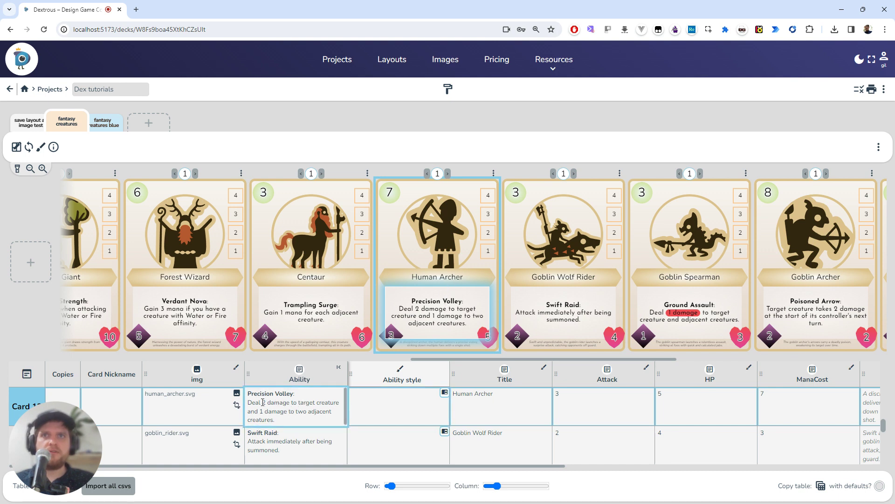
left_click_drag(262, 402, 293, 403)
key("ctrl+v")
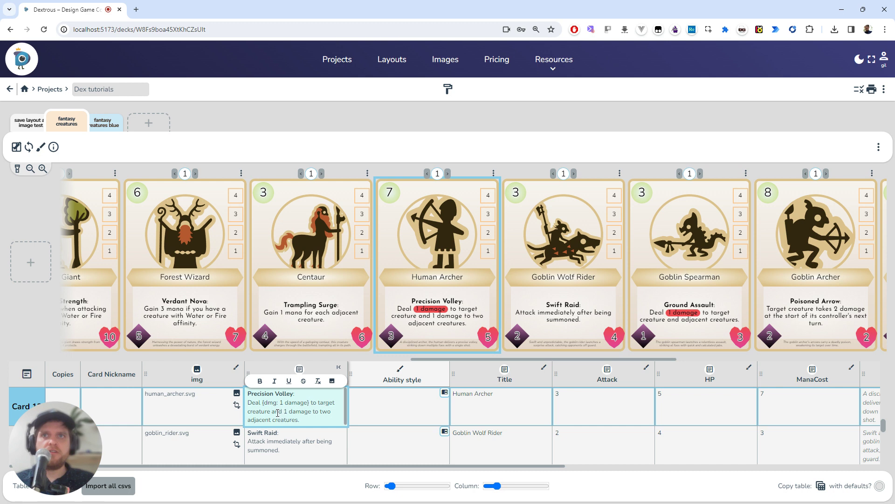
double_click(283, 403)
type("2")
left_click_drag(284, 411, 313, 411)
key("ctrl+v")
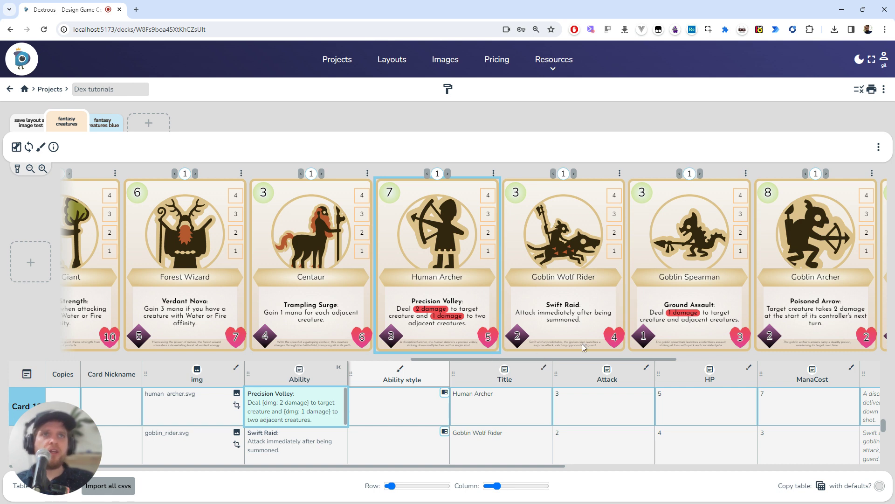
- Lengthen the number in the Human Archer's second dmg tag to 1444444
mouse_move(483, 357)
left_mouse_down()
mouse_move(644, 355)
mouse_move(491, 349)
left_mouse_up()
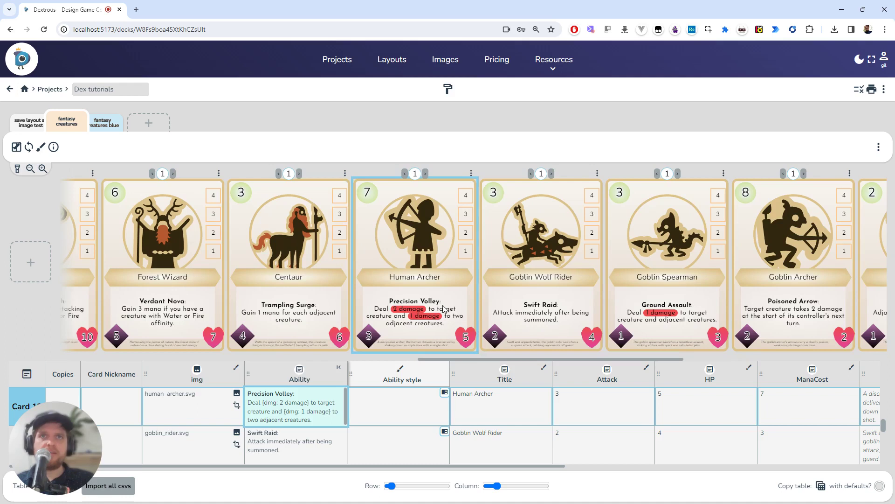
left_click(307, 411)
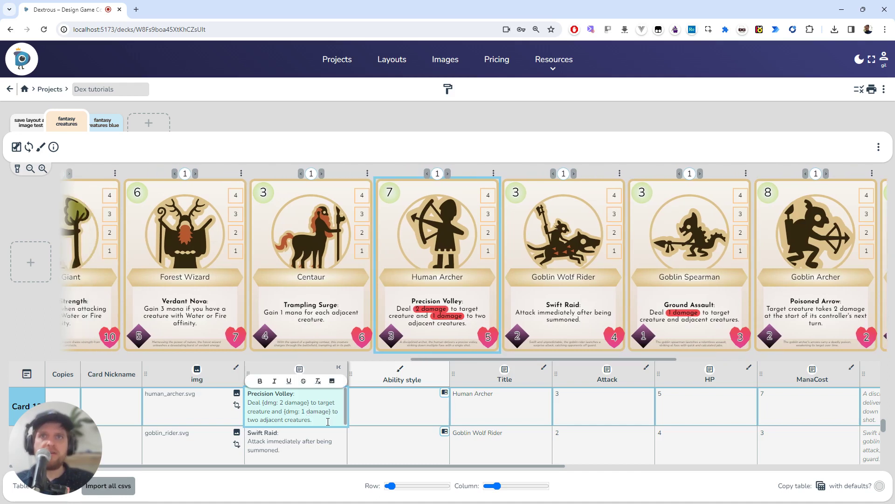
type("444444")
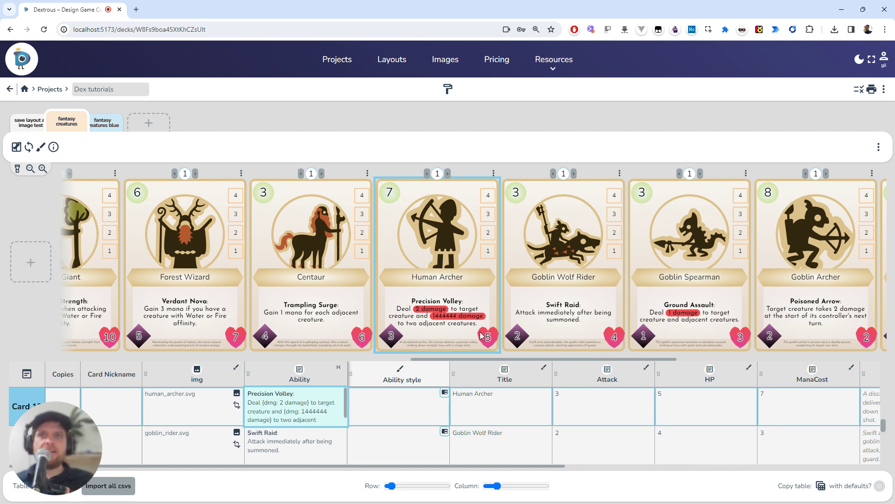
- With the Forest Wizard card selected, create a new text style named "m"
left_click_drag(427, 359, 361, 362)
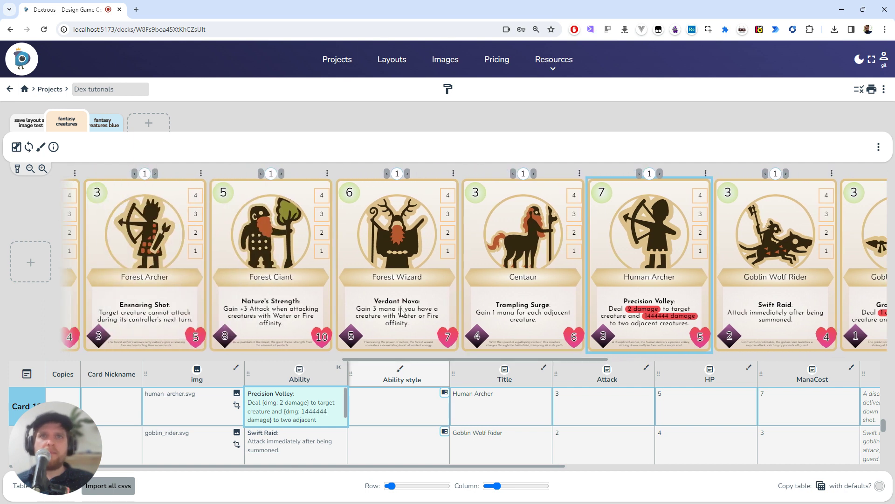
left_click(384, 299)
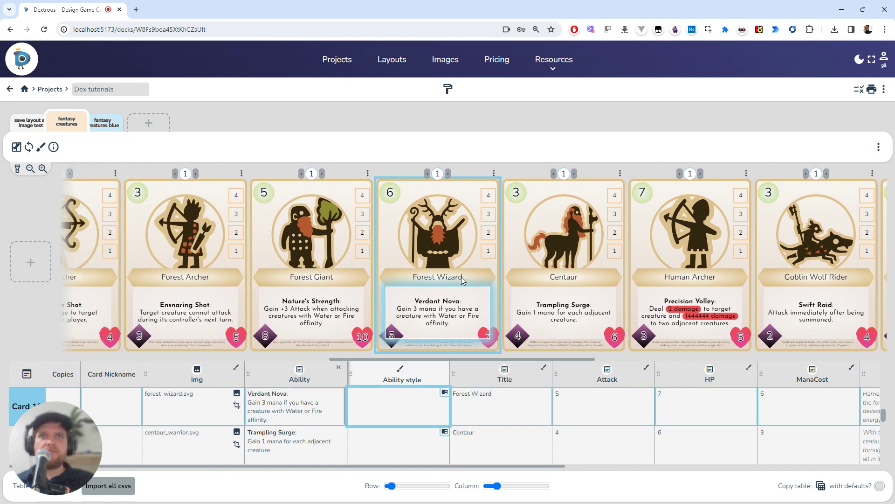
left_click(448, 91)
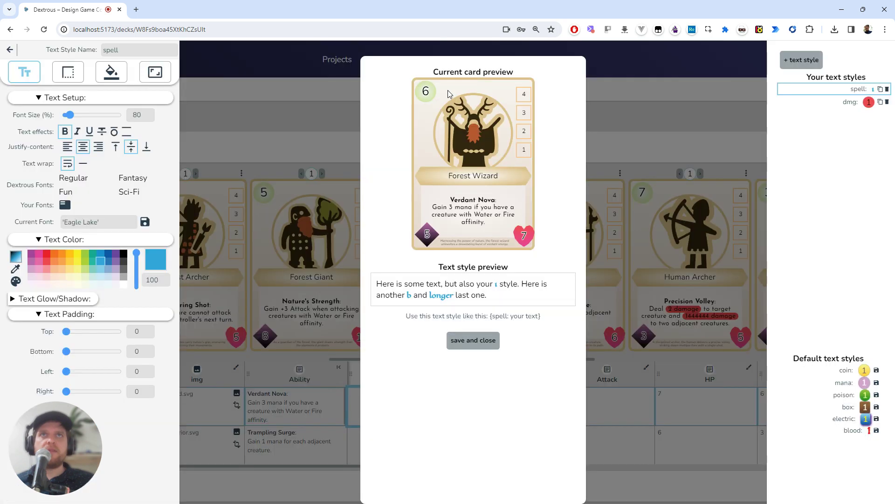
left_click(802, 60)
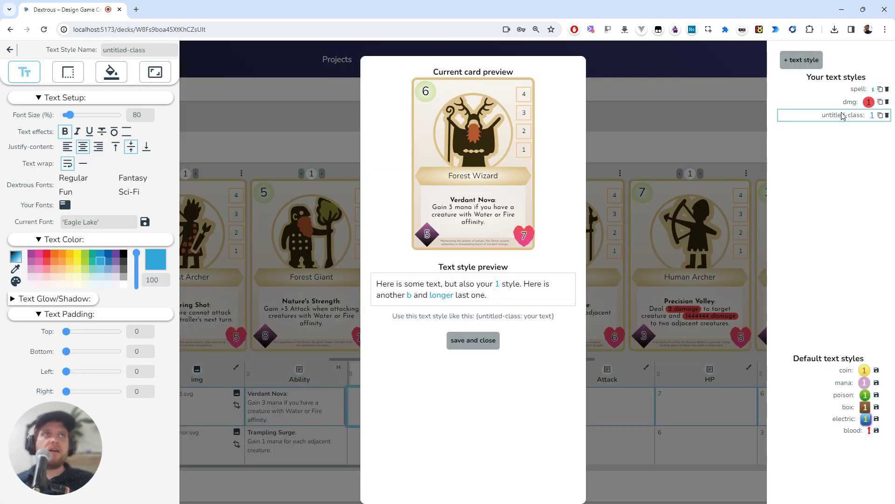
triple_click(110, 51)
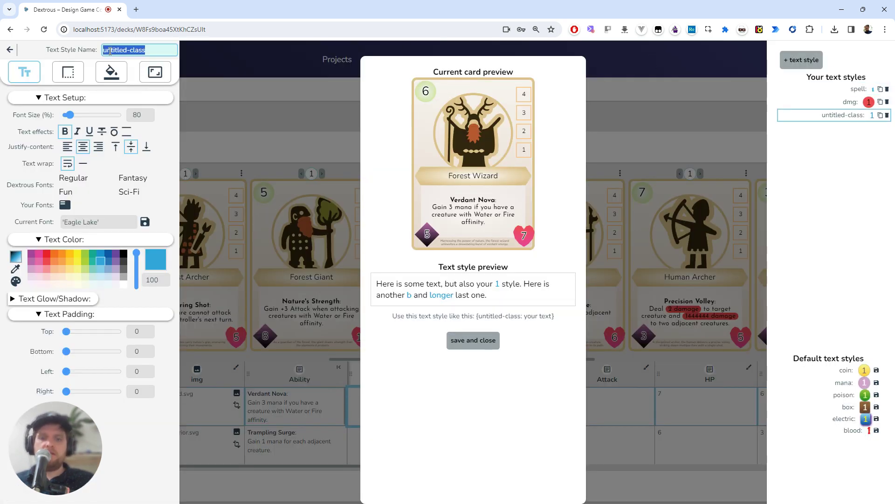
type("ma")
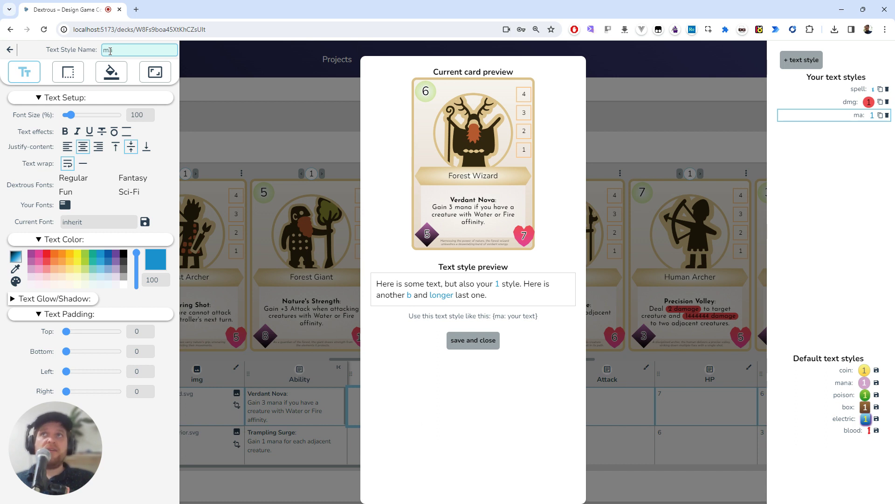
key("BackSpace")
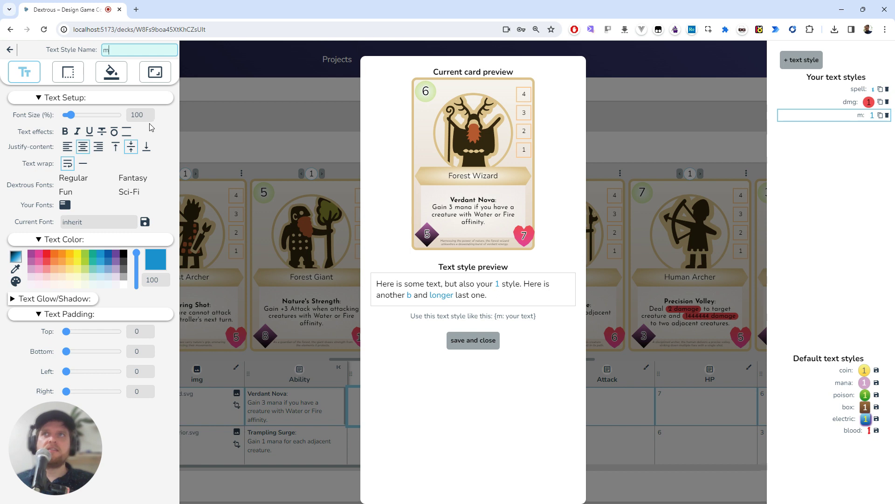
- Give the m text style a light purple background and round all its border corners to 101
left_click(112, 73)
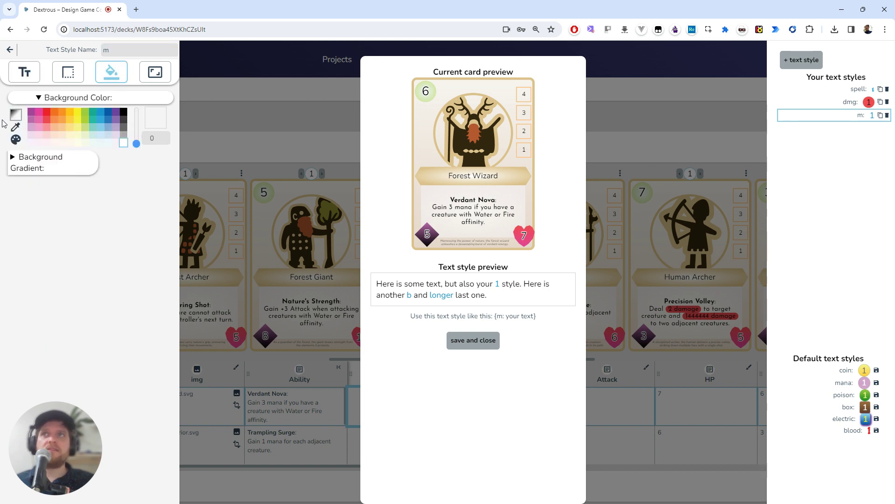
left_click(40, 123)
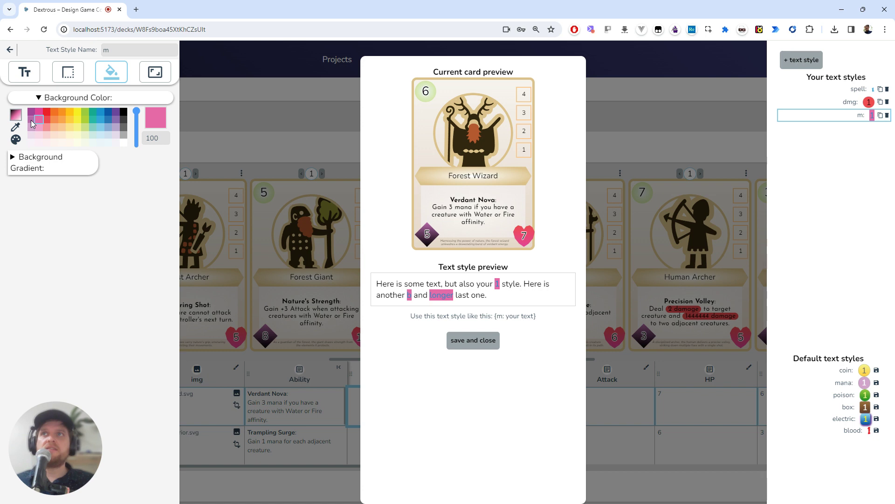
left_click(67, 75)
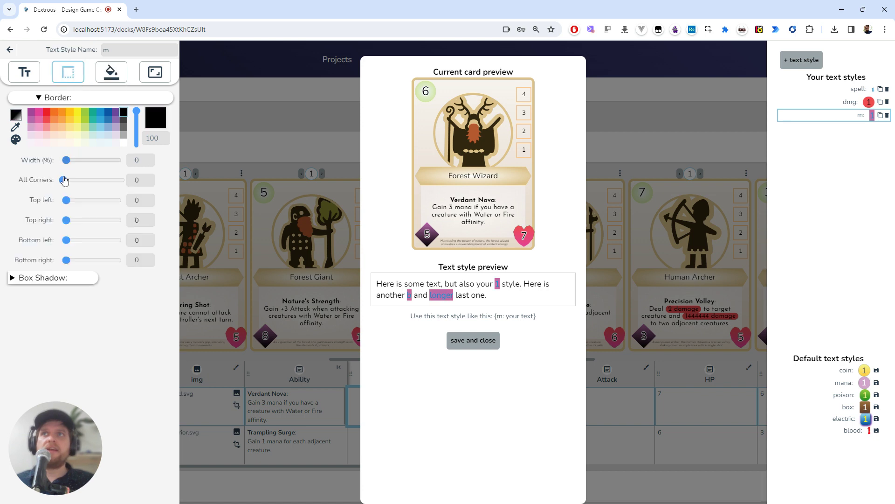
left_click_drag(64, 181, 94, 185)
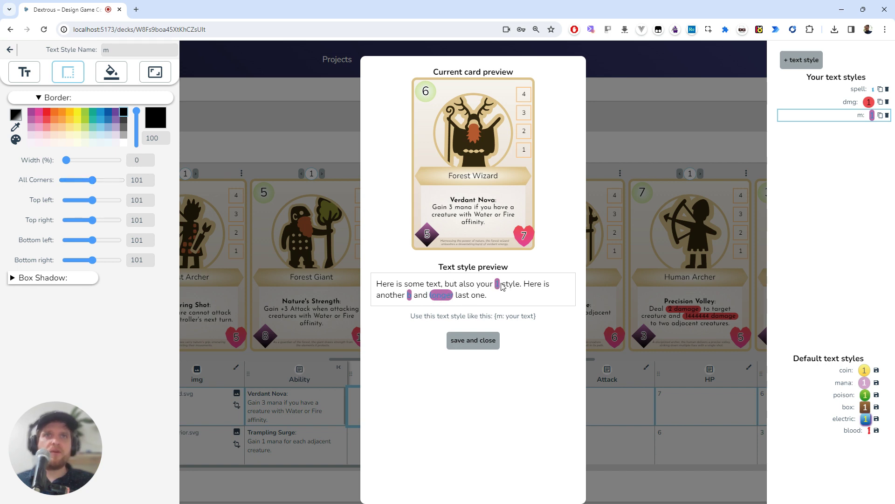
- Switch the m text style's zone height and zone width from automatic to set sizes of 100 each
left_click(155, 73)
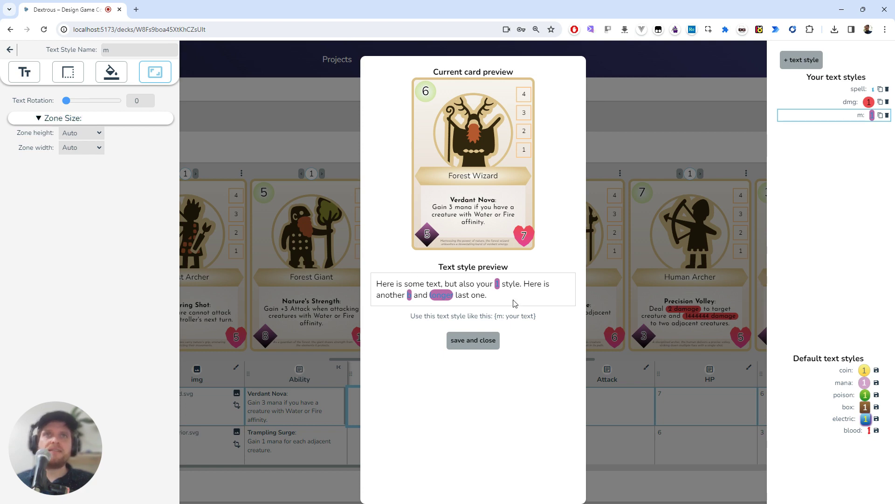
left_click(99, 135)
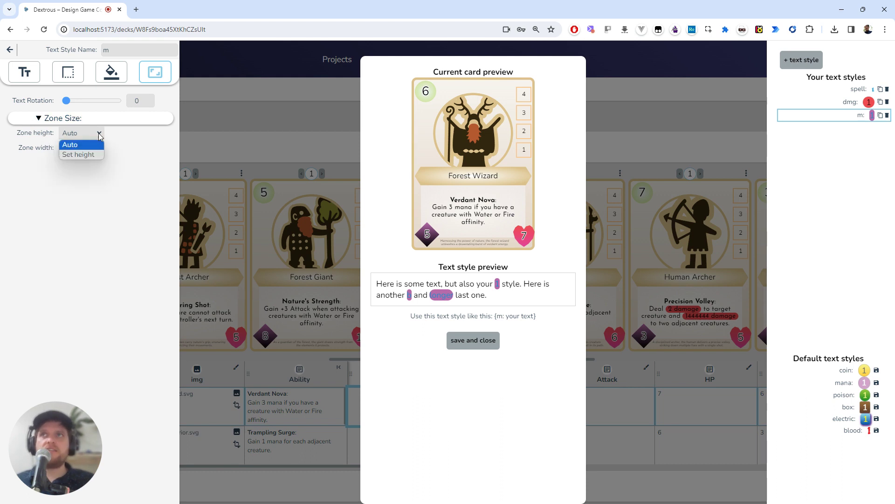
left_click(78, 155)
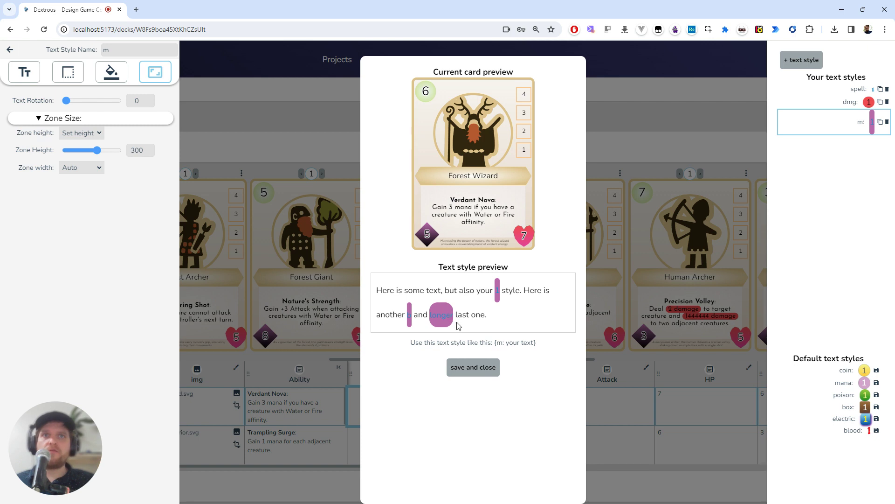
left_click(99, 169)
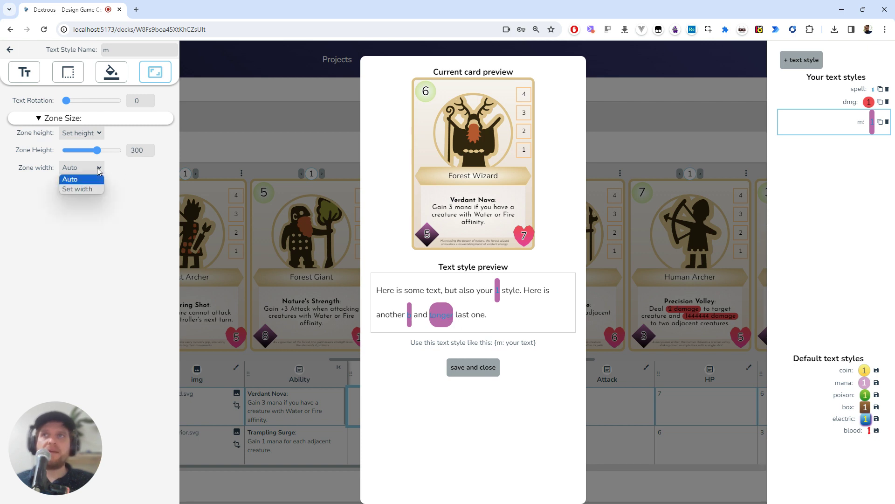
left_click(78, 190)
left_click_drag(144, 187, 133, 185)
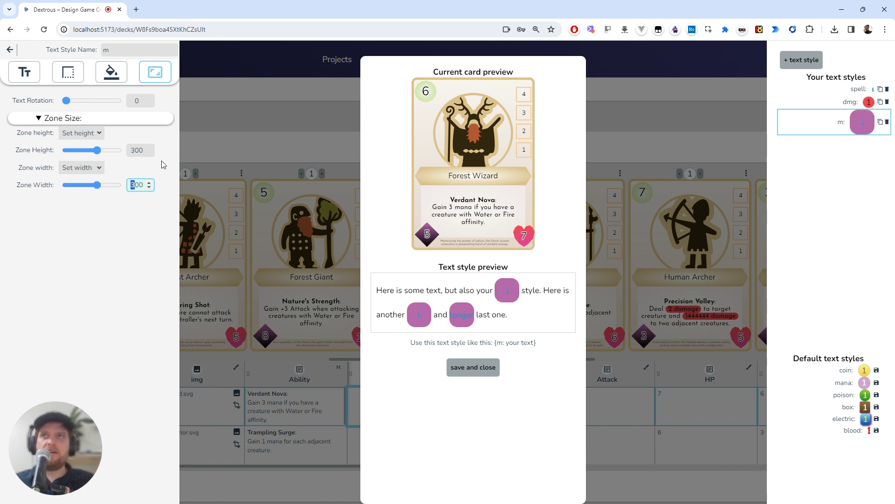
type("1")
left_click_drag(143, 150, 132, 150)
type("1")
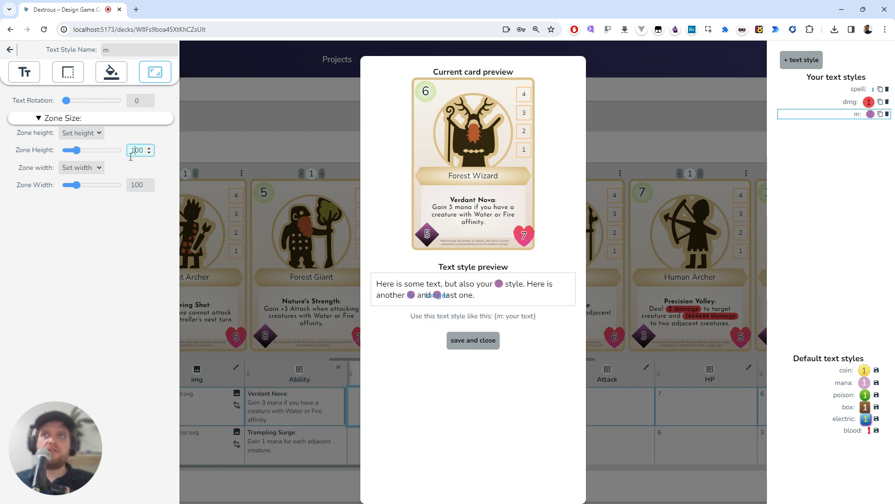
- Set the m text style's zone height and zone width to 150 and make its text color white
key("Delete")
type("5")
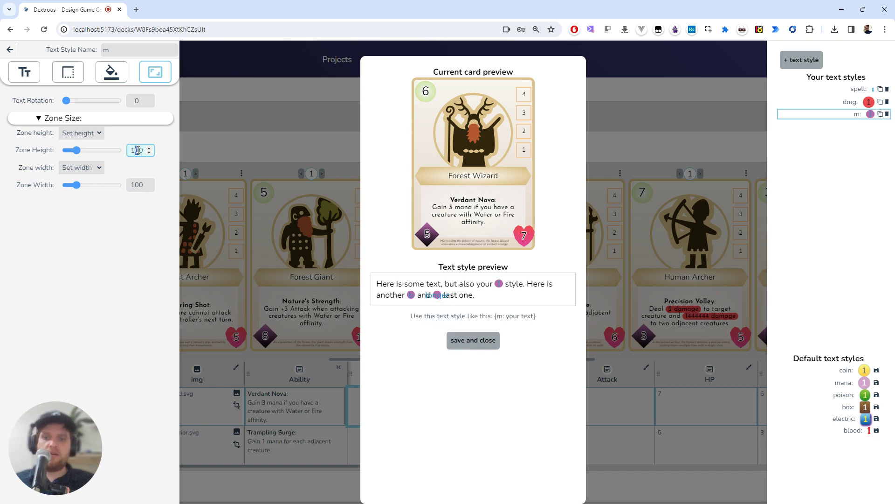
left_click(137, 185)
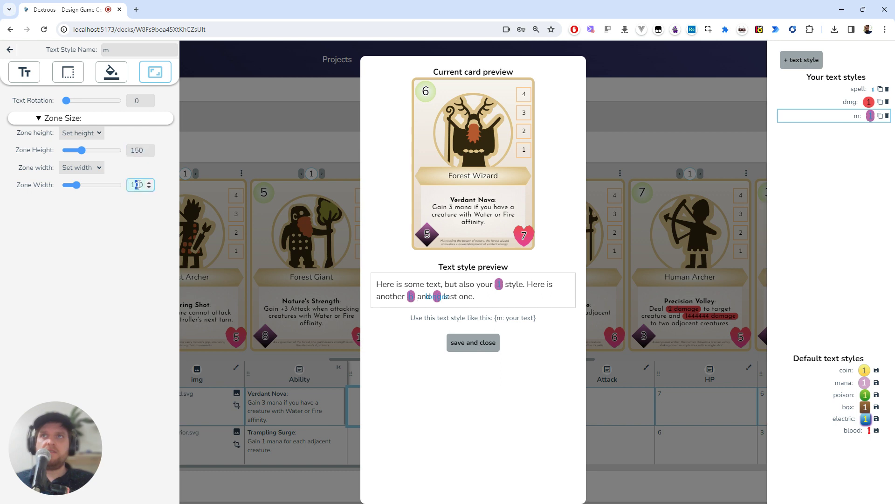
key("Delete")
type("5")
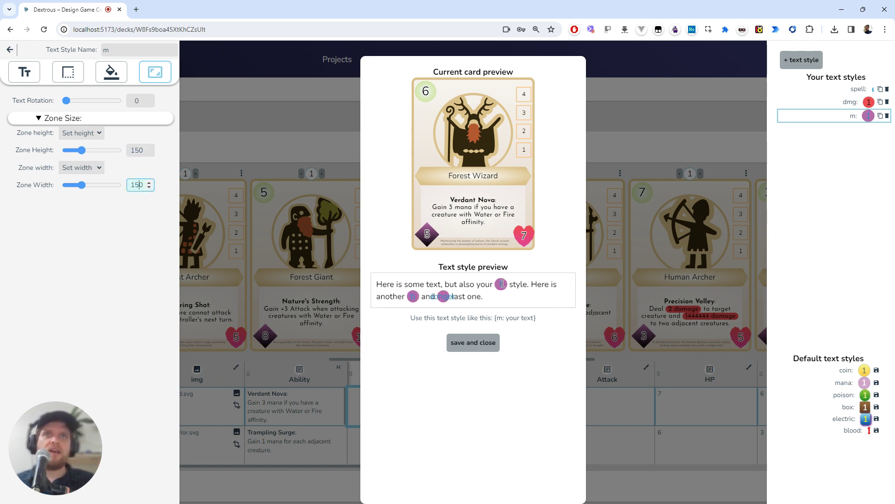
left_click(25, 73)
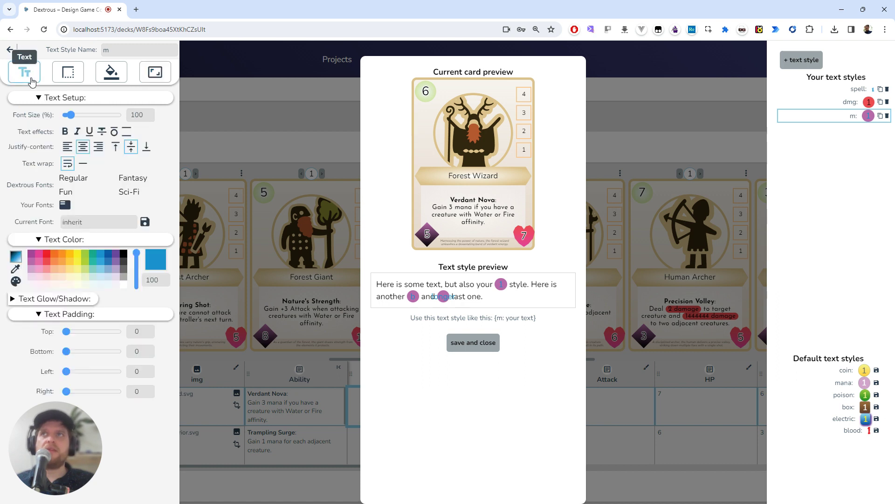
left_click(123, 285)
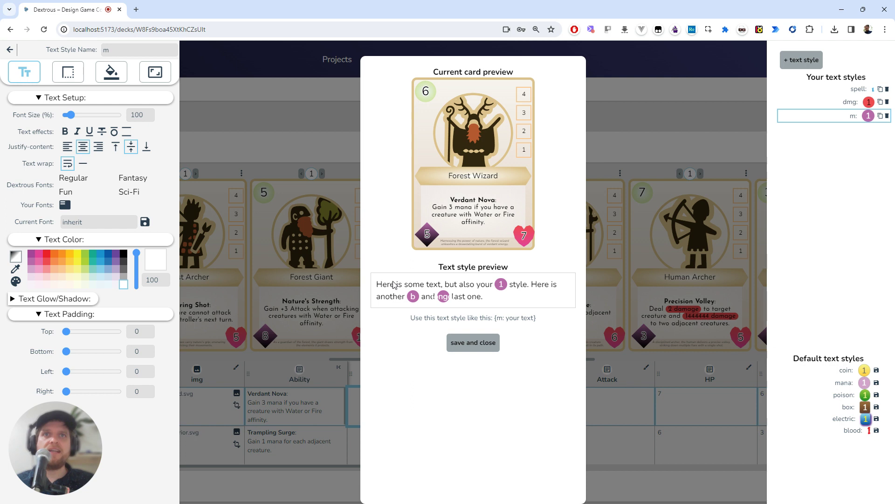
- Replace the word "longer" in the text style preview with 22, then save and close the style editor
left_click_drag(431, 296, 456, 298)
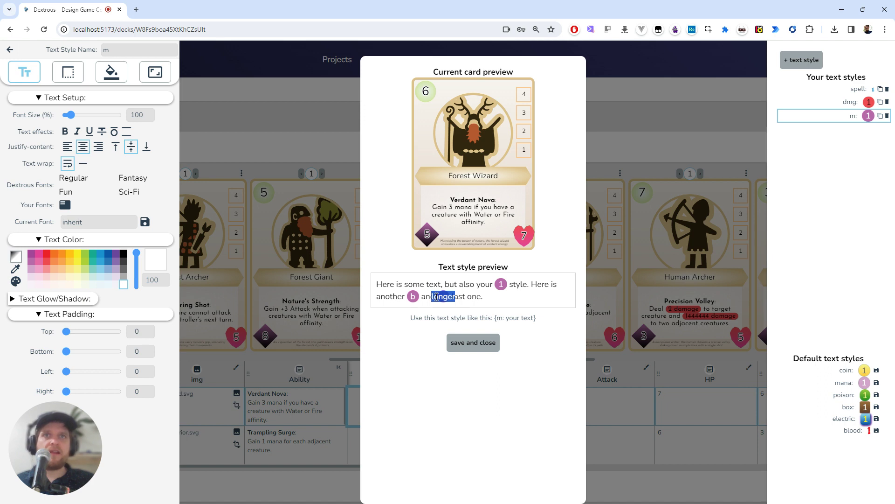
double_click(444, 297)
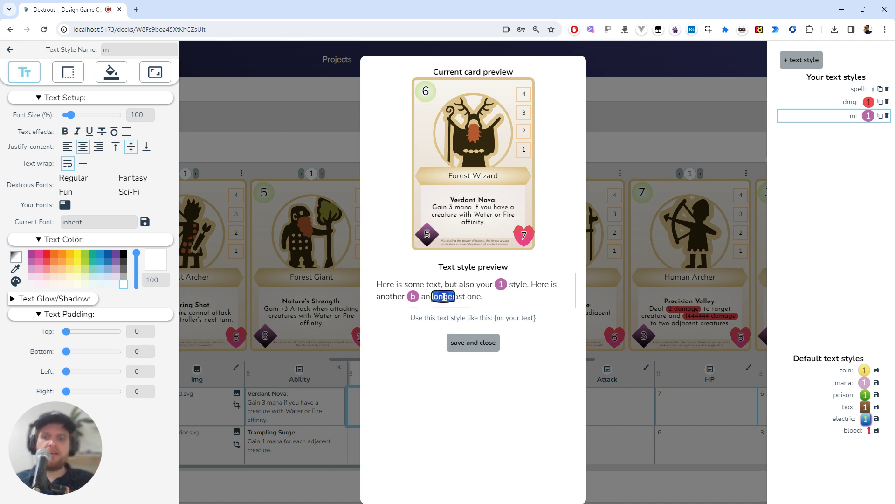
type("2")
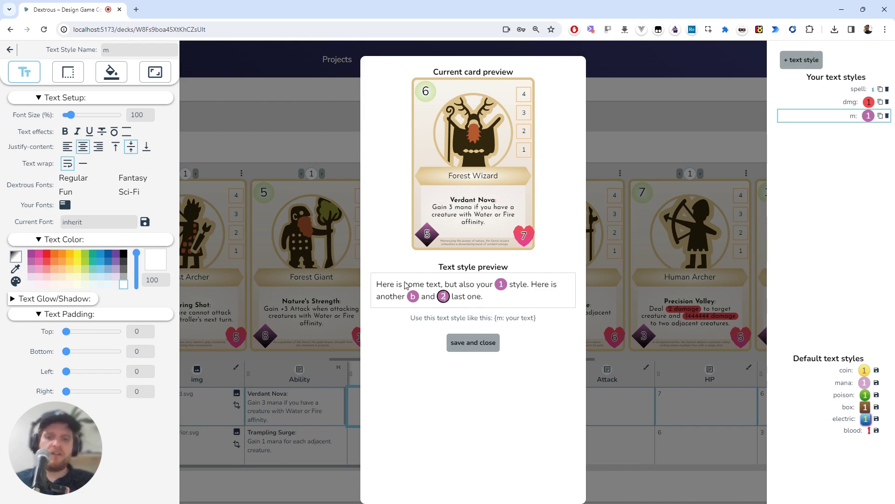
type("2")
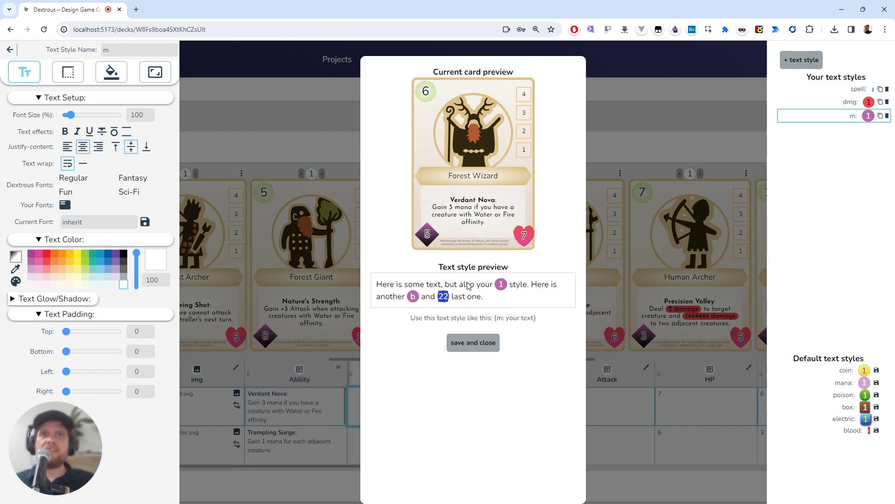
key("ctrl+a")
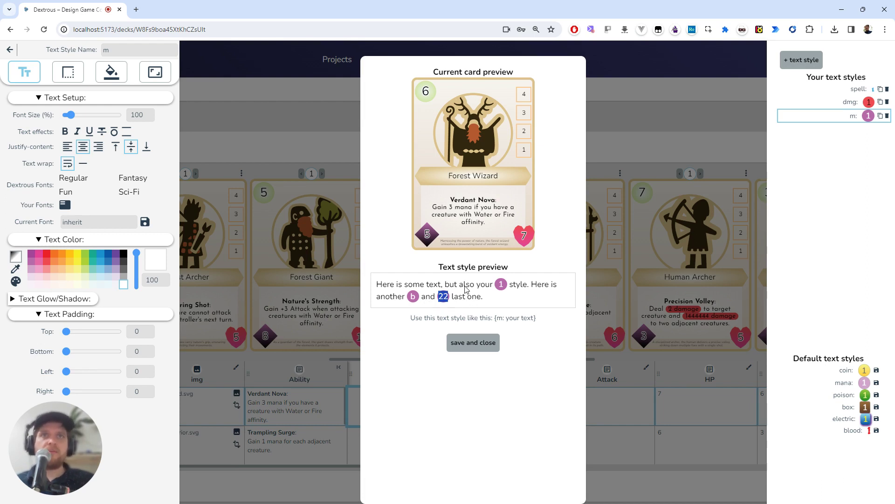
left_click(475, 344)
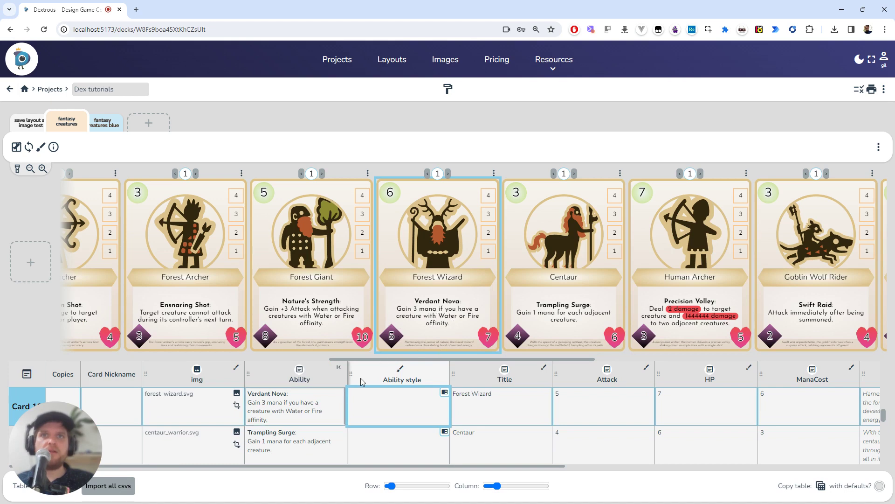
- Collapse the Ability style column and replace "3 mana" in the Forest Wizard's ability with {m: 3}
left_click(339, 367)
left_click(273, 402)
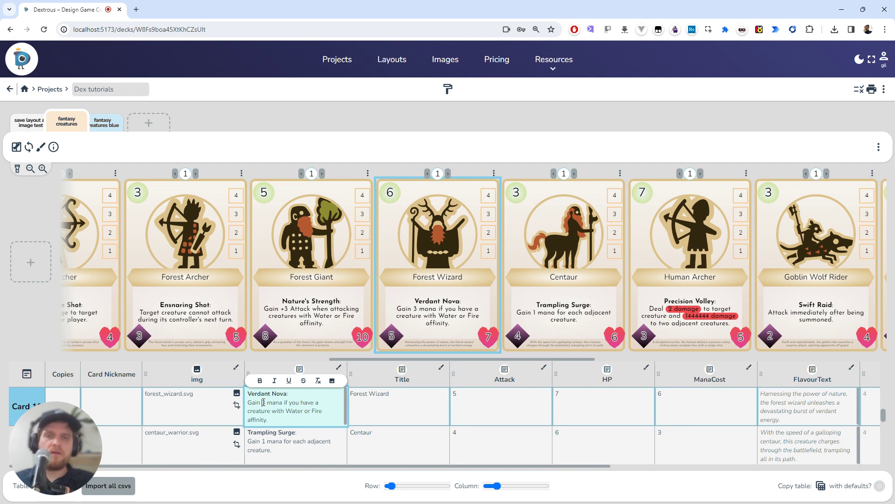
type("{m")
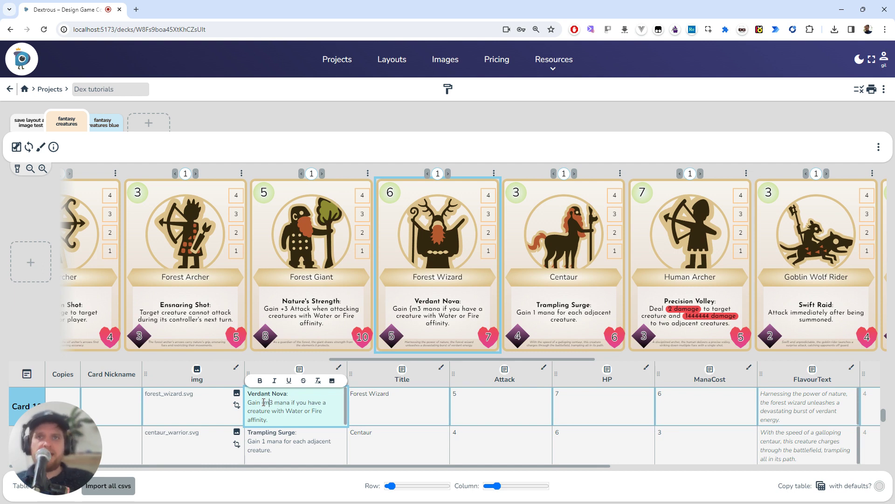
type(":")
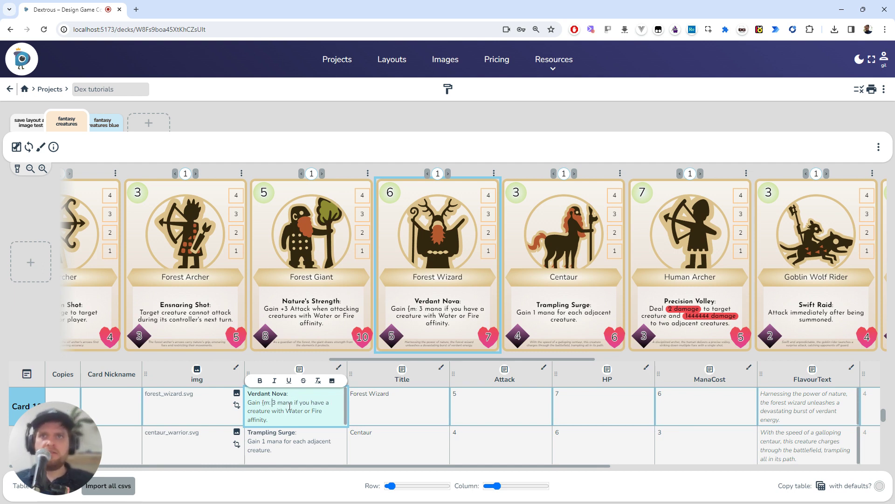
left_click_drag(293, 402, 278, 405)
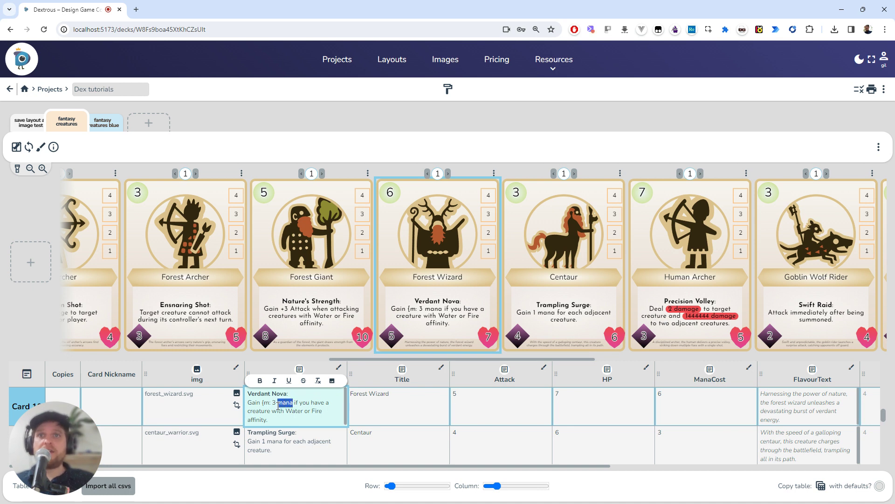
type("}")
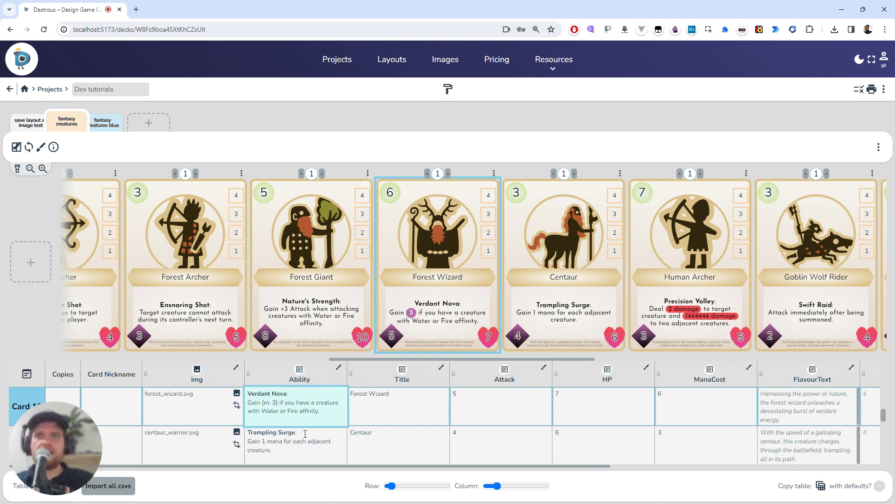
- Copy the Forest Wizard's {m: 3} tag over "1 mana" in the Centaur's ability and change its number to 1
left_click_drag(262, 403, 277, 403)
left_click(559, 311)
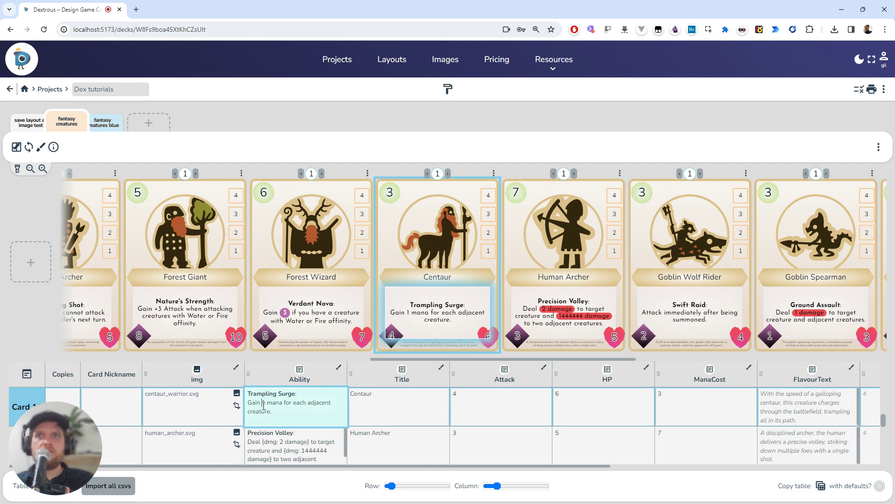
left_click_drag(262, 403, 281, 404)
type("{m: 3}")
double_click(274, 403)
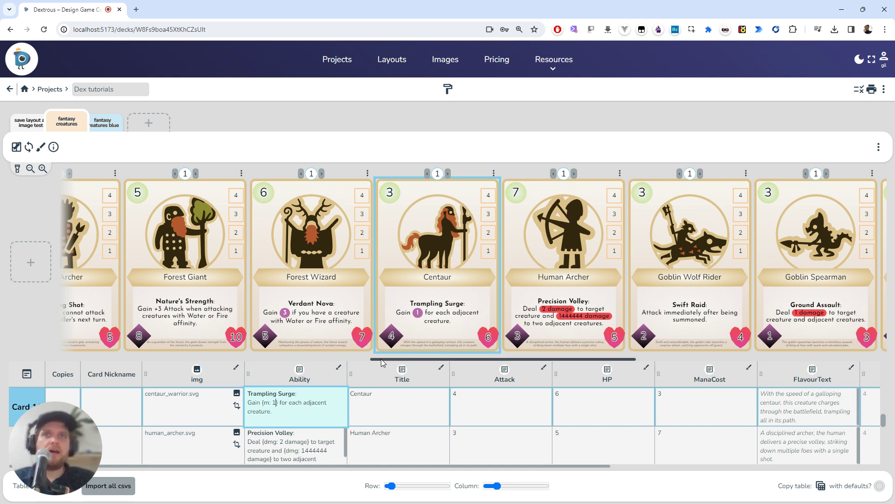
- Save a copy of the default coin text style to the project's own text styles and name it g
left_click_drag(382, 360, 456, 361)
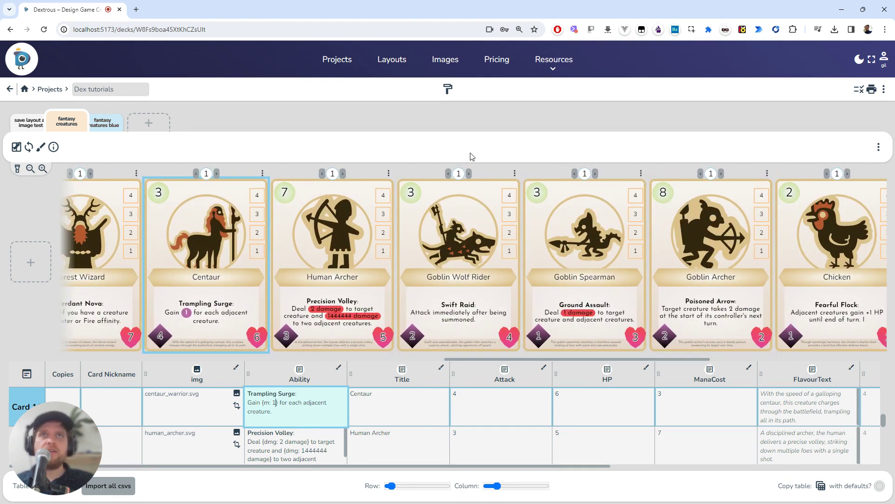
left_click(448, 88)
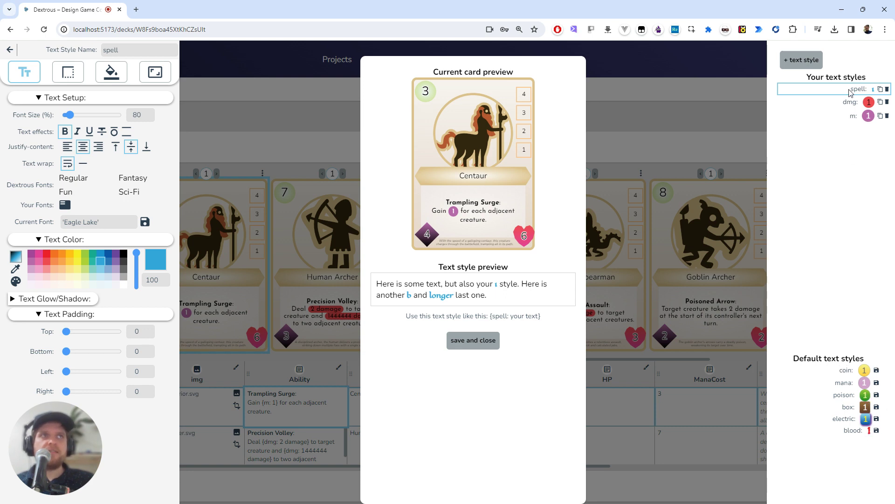
left_click(876, 370)
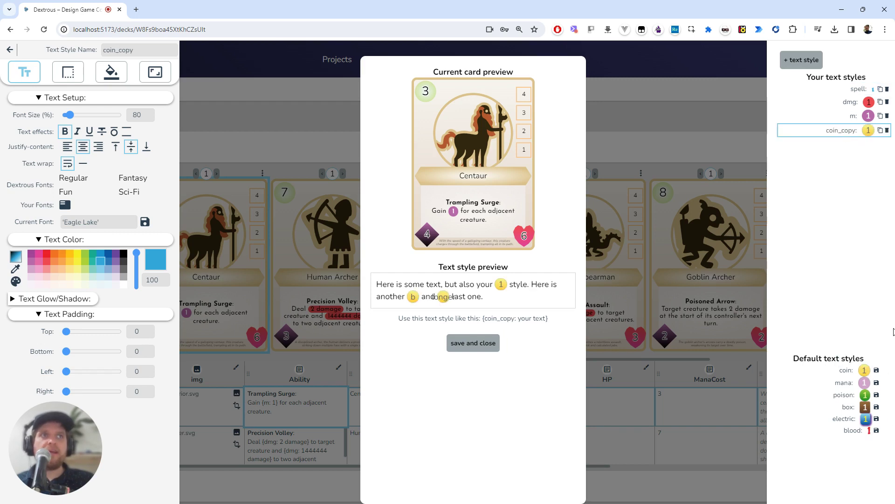
double_click(128, 50)
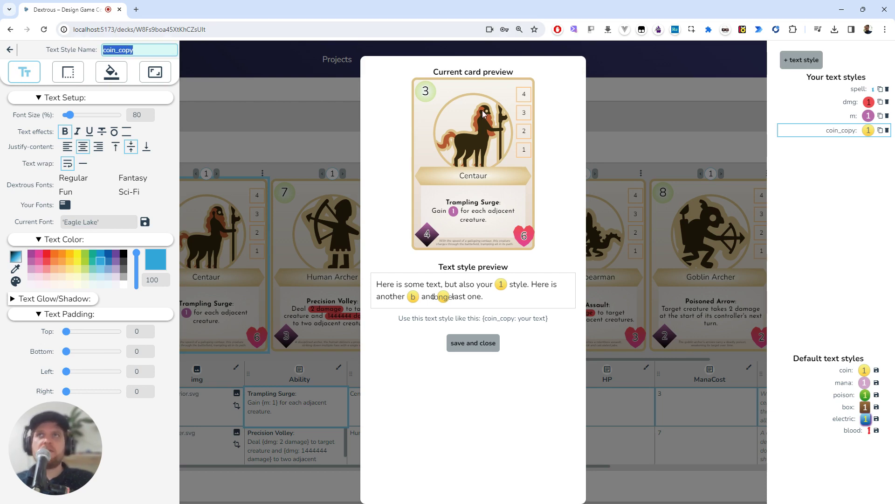
type("g")
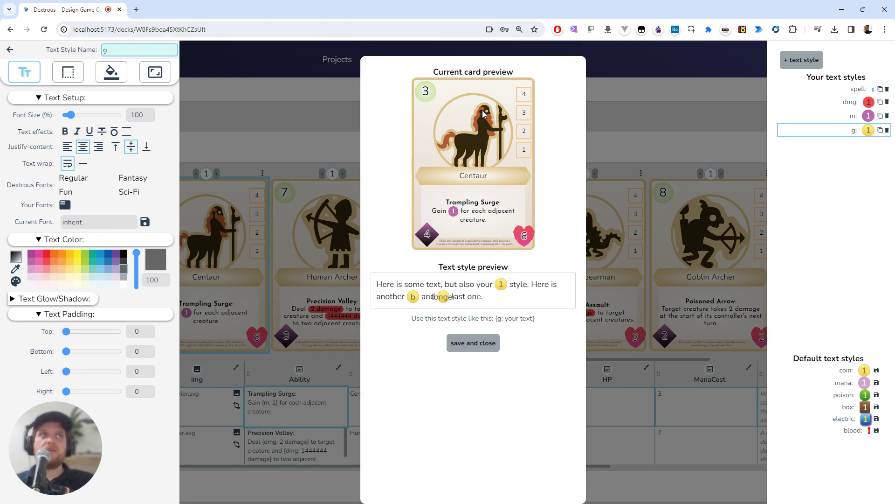
left_click(576, 262)
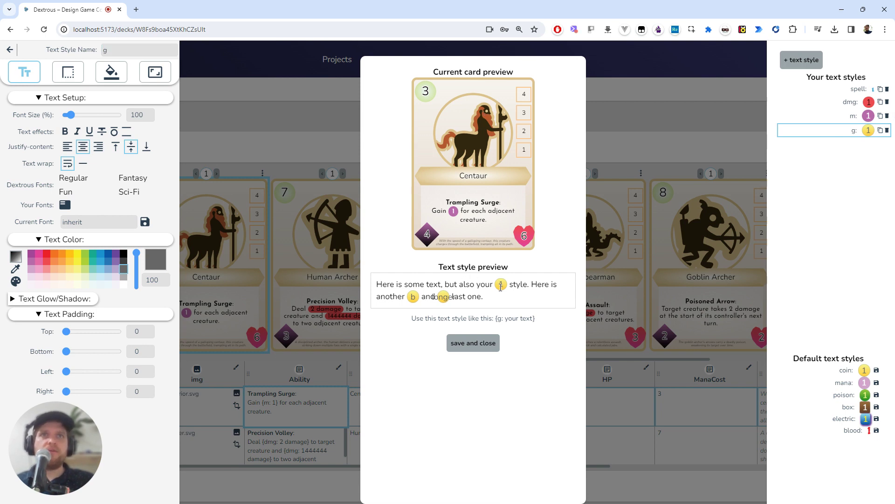